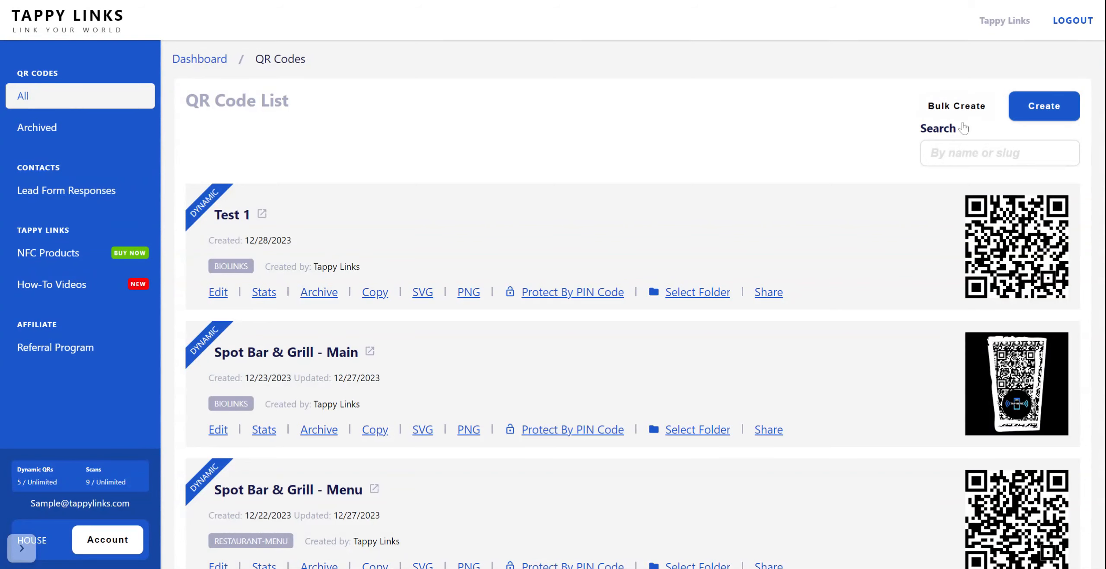
# Start creating a new QR code and choose the Dynamic URL type.
pyautogui.click(1052, 115)
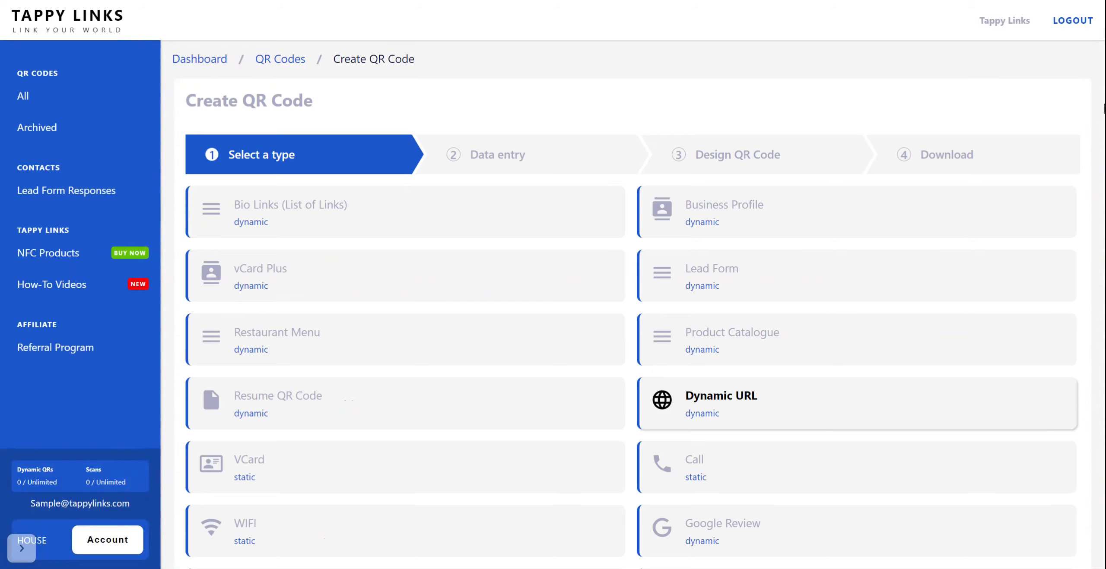
pyautogui.scroll(-8, 631, 302)
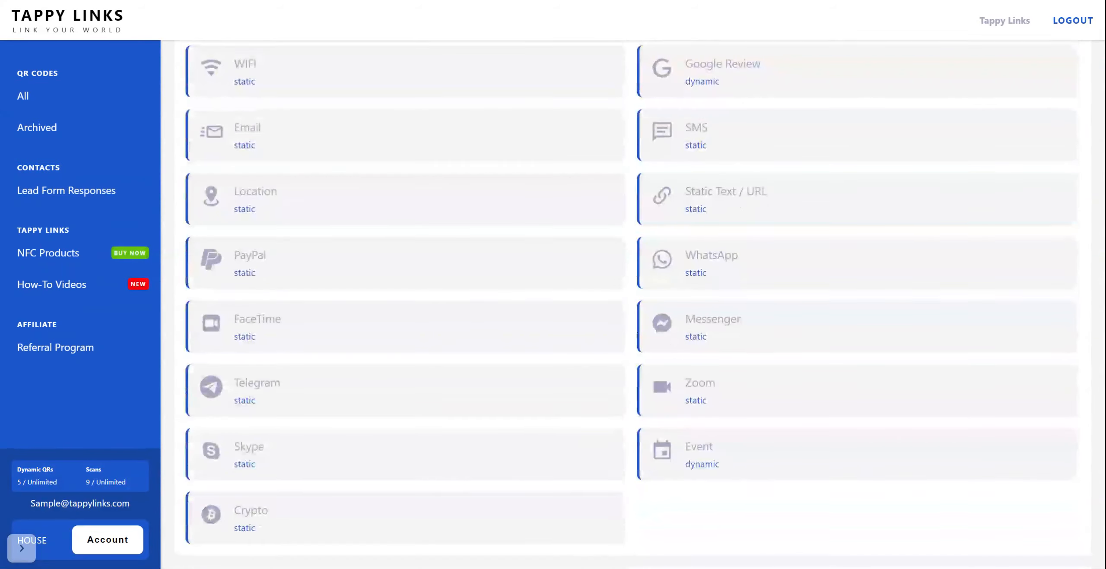
pyautogui.scroll(2, 631, 302)
pyautogui.scroll(6, 855, 298)
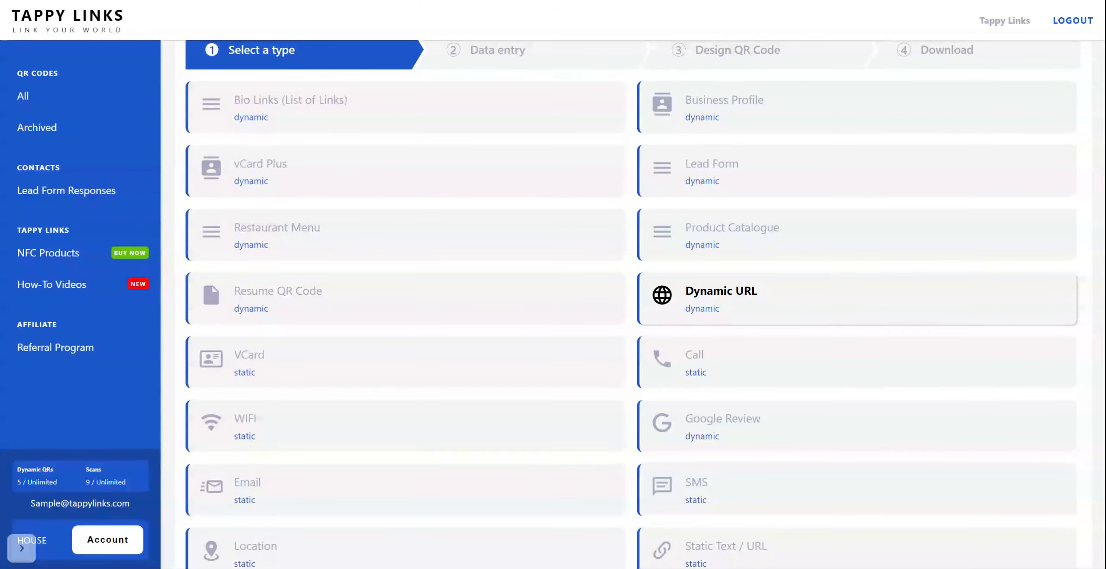
pyautogui.click(856, 298)
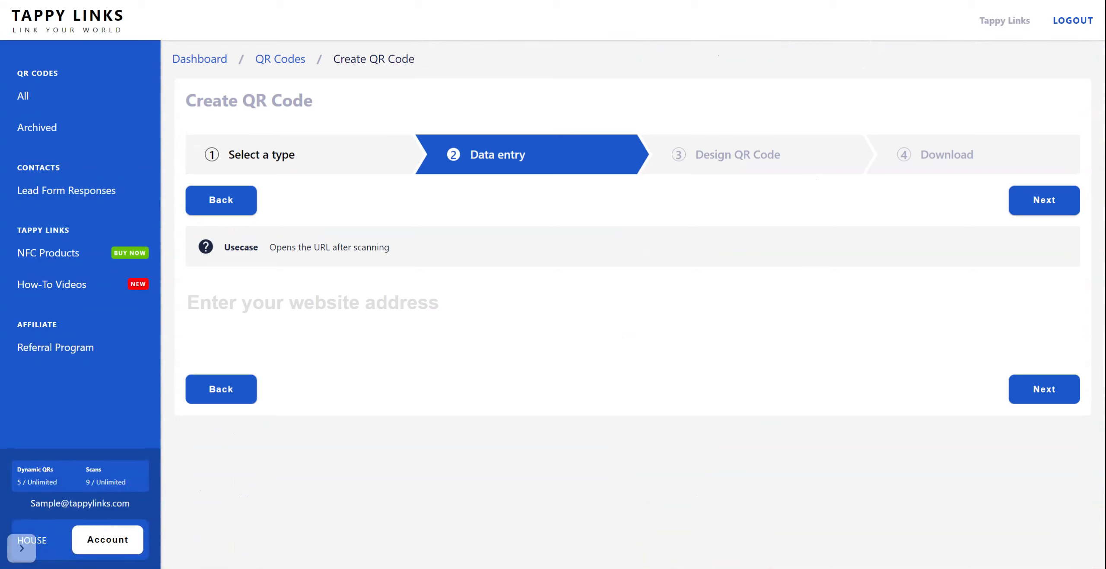
# Paste the copied destination URL as the website address and proceed to the QR code design stage.
pyautogui.click(313, 303)
pyautogui.hotkey('ctrl', 'v')
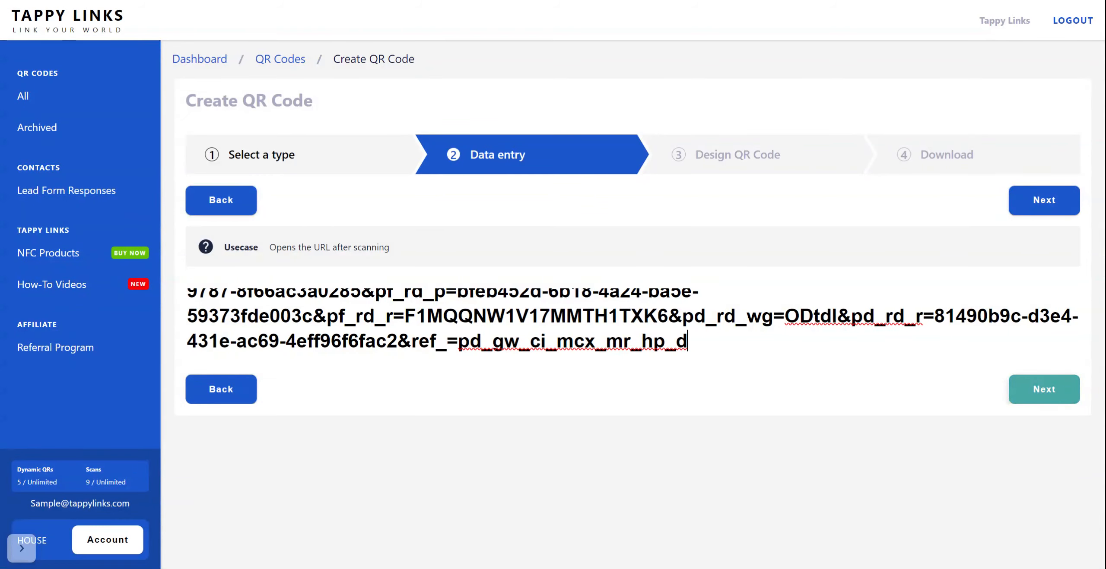
pyautogui.click(1056, 388)
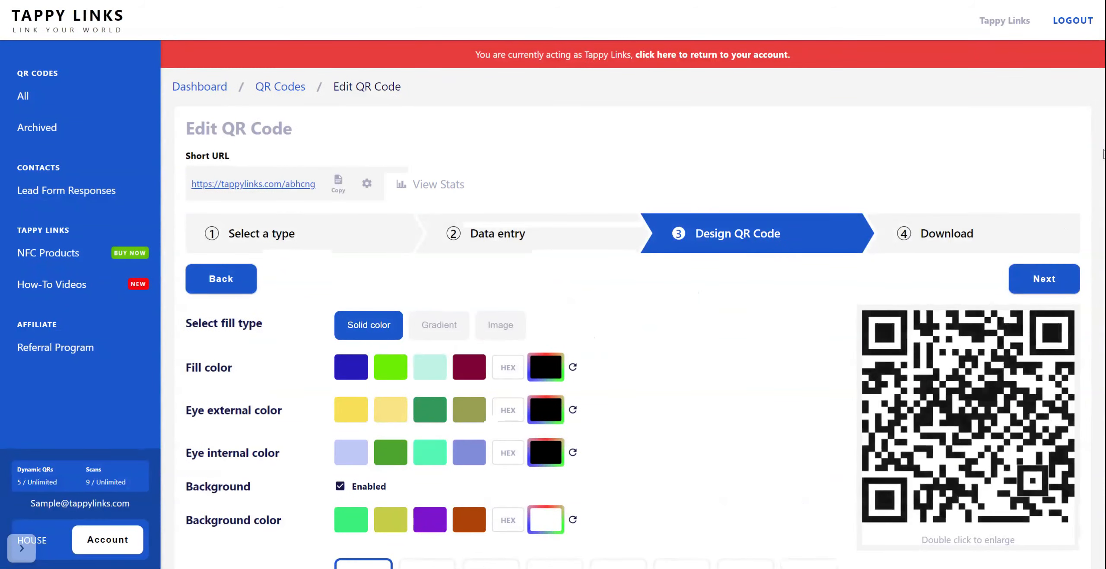
# Open the short URL for customization, accepting the change warning, and set its slug to tappy65.
pyautogui.scroll(-4, 633, 302)
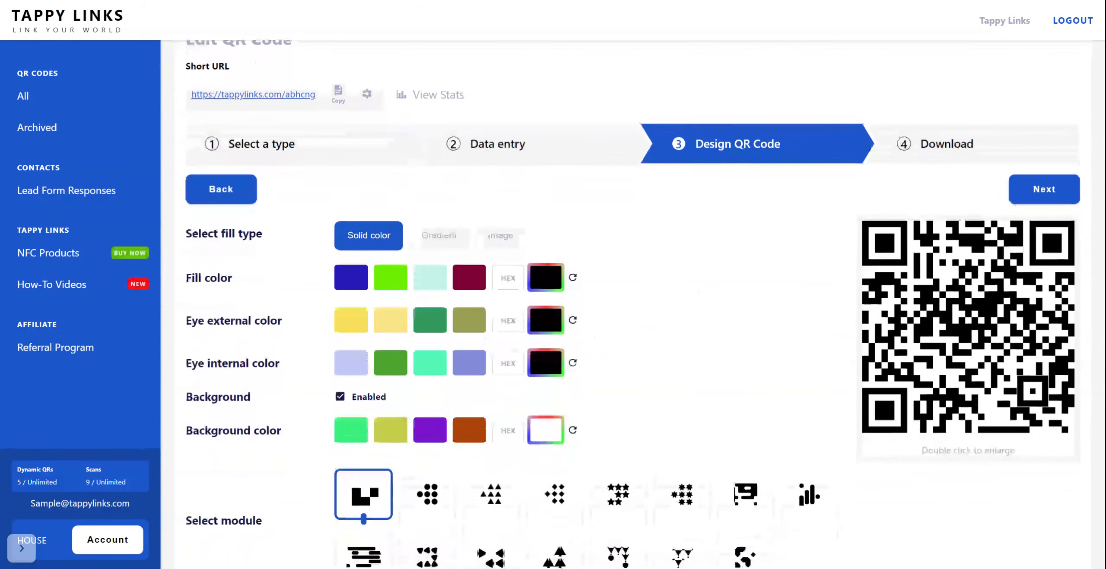
pyautogui.scroll(2, 632, 302)
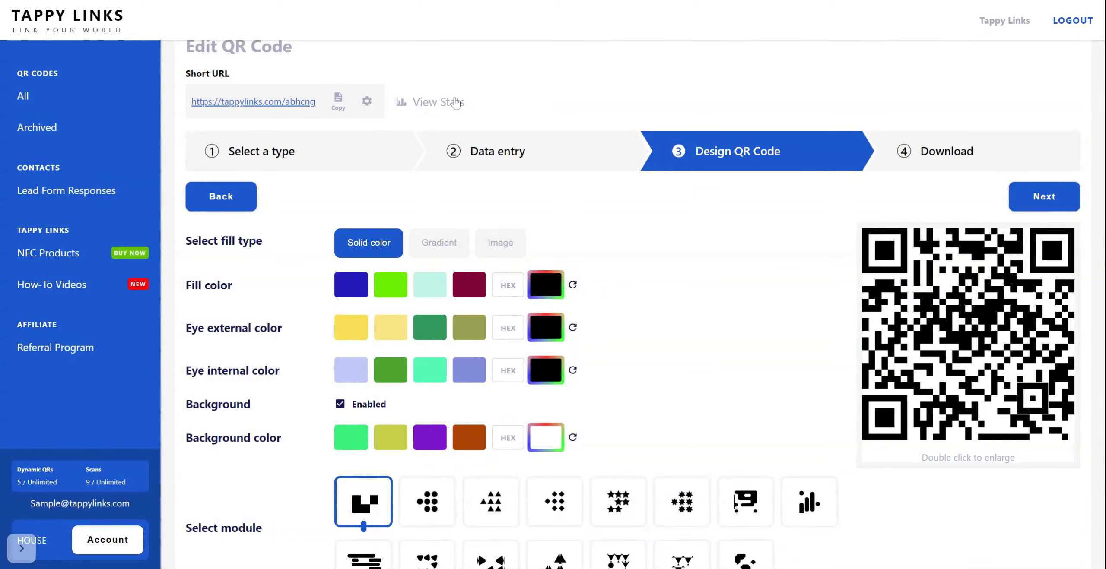
pyautogui.click(367, 101)
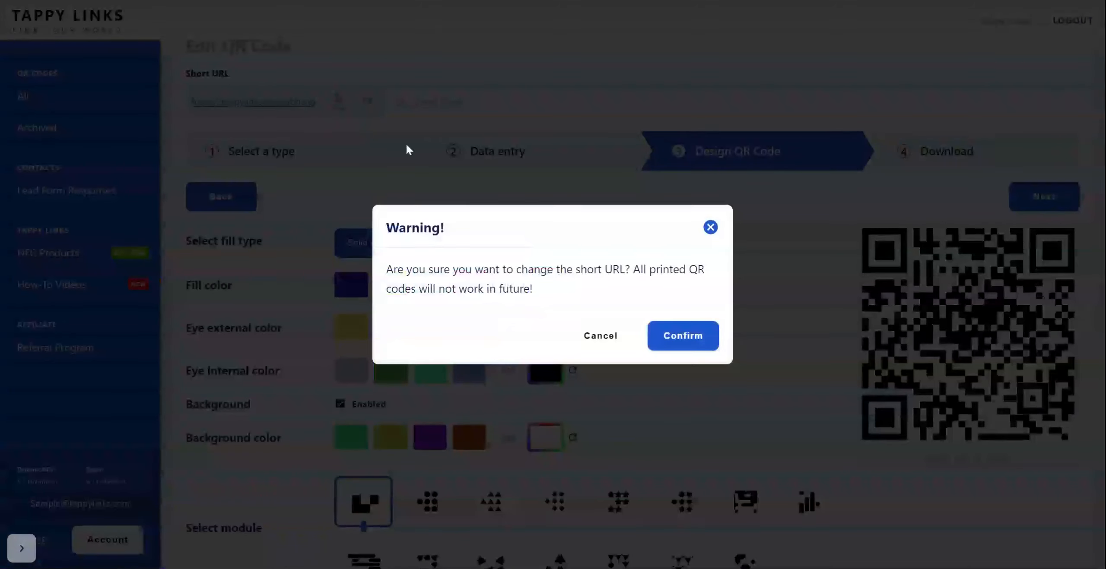
pyautogui.click(656, 336)
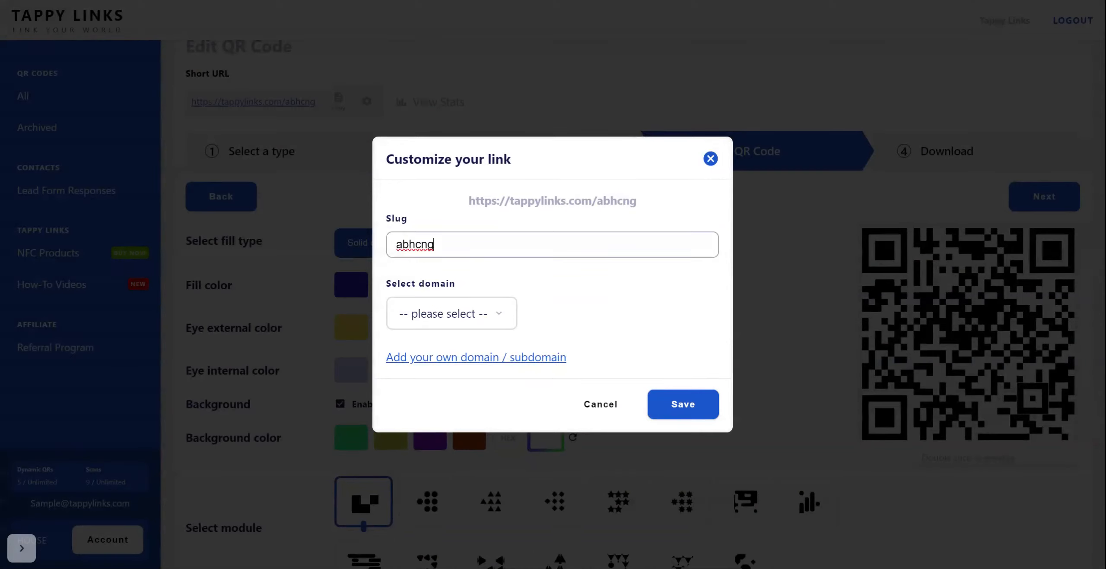
pyautogui.doubleClick(432, 245)
pyautogui.write('ta')
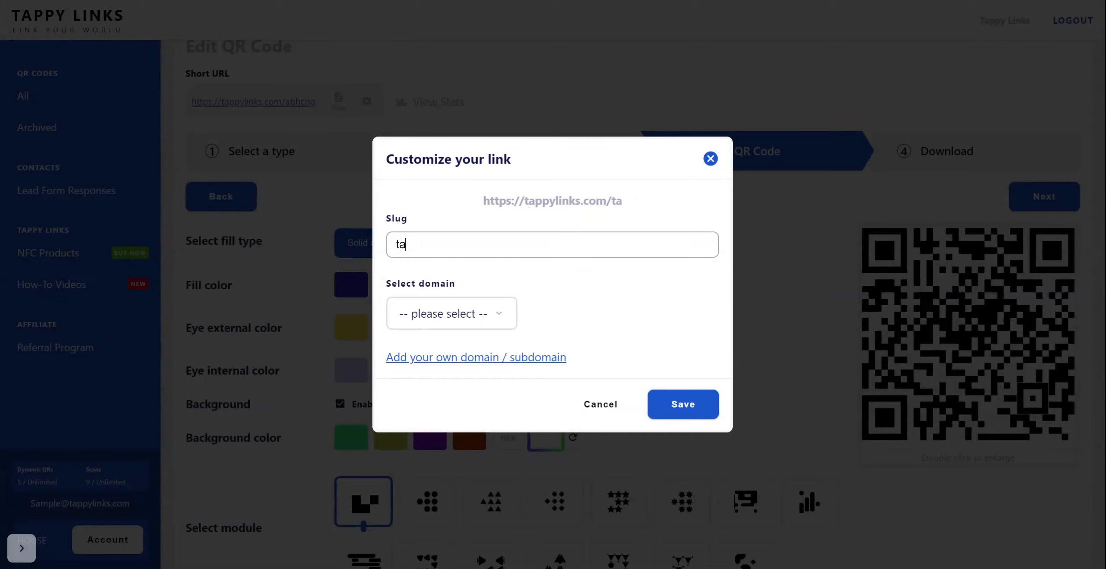
pyautogui.write('ppy65')
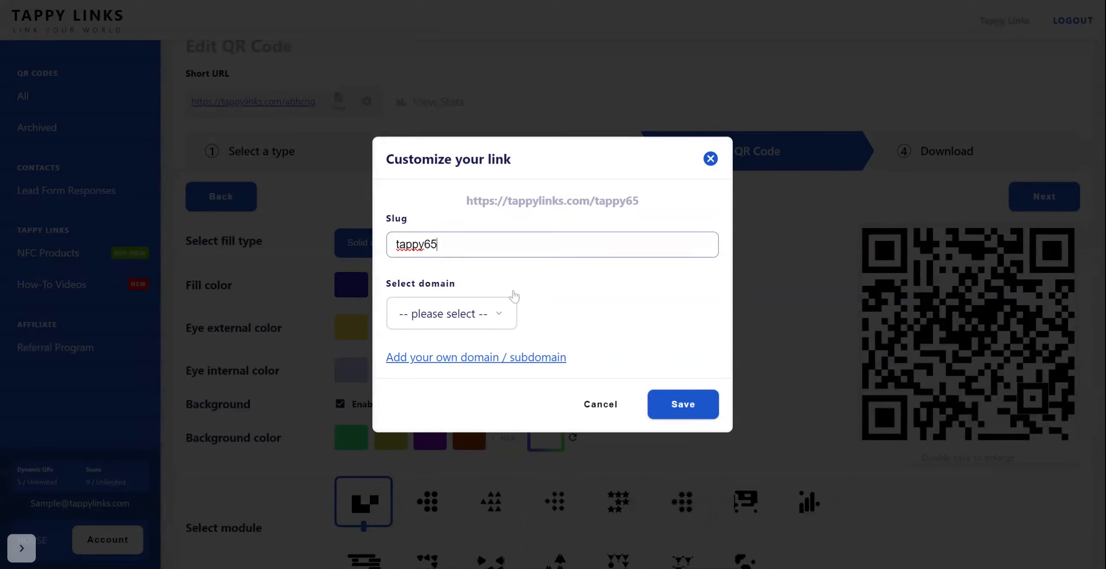
pyautogui.click(503, 318)
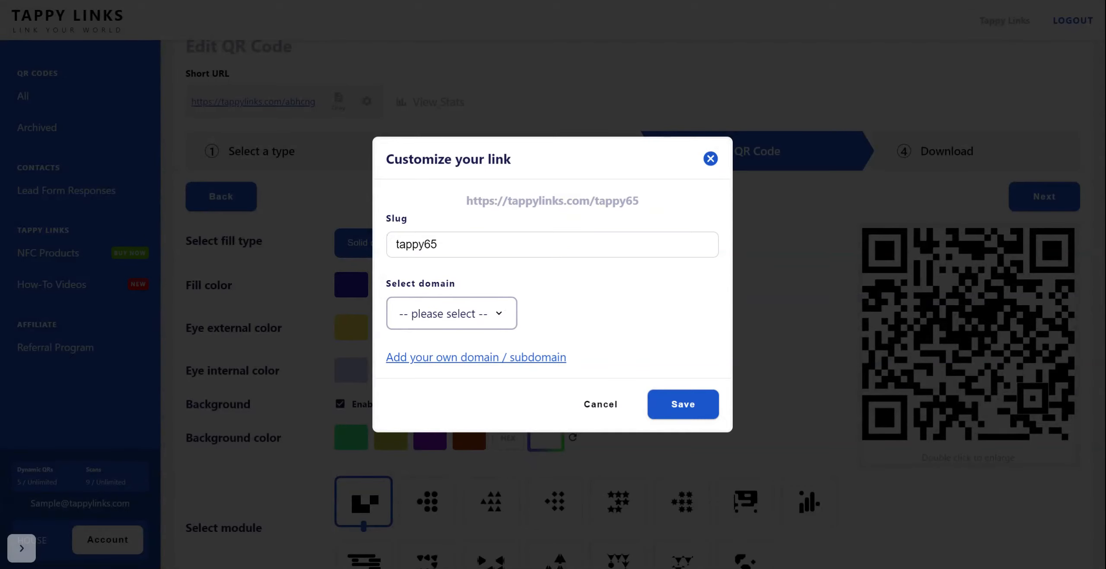
pyautogui.click(495, 349)
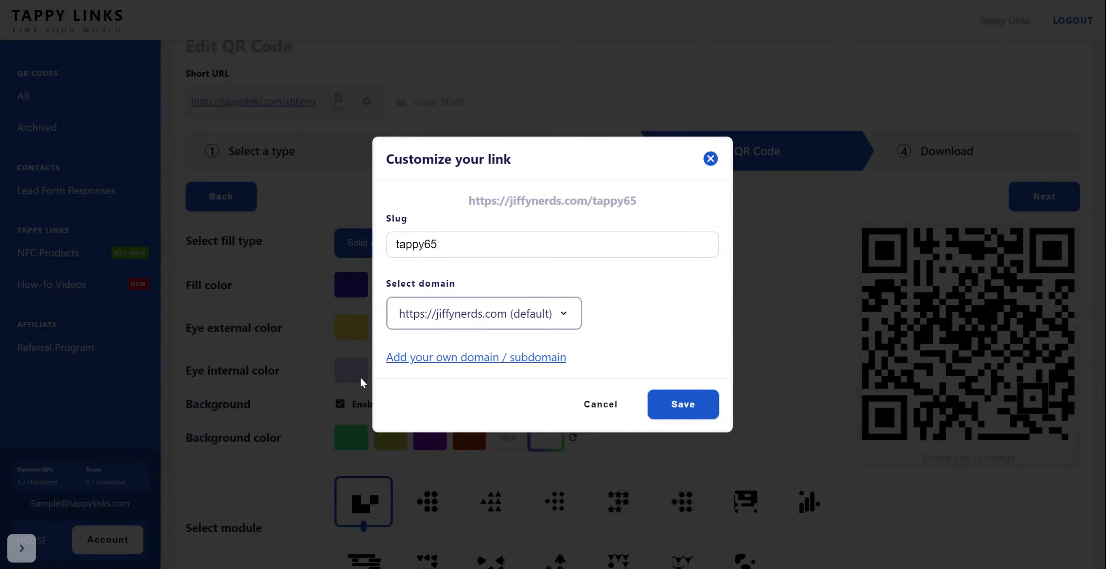
pyautogui.click(680, 414)
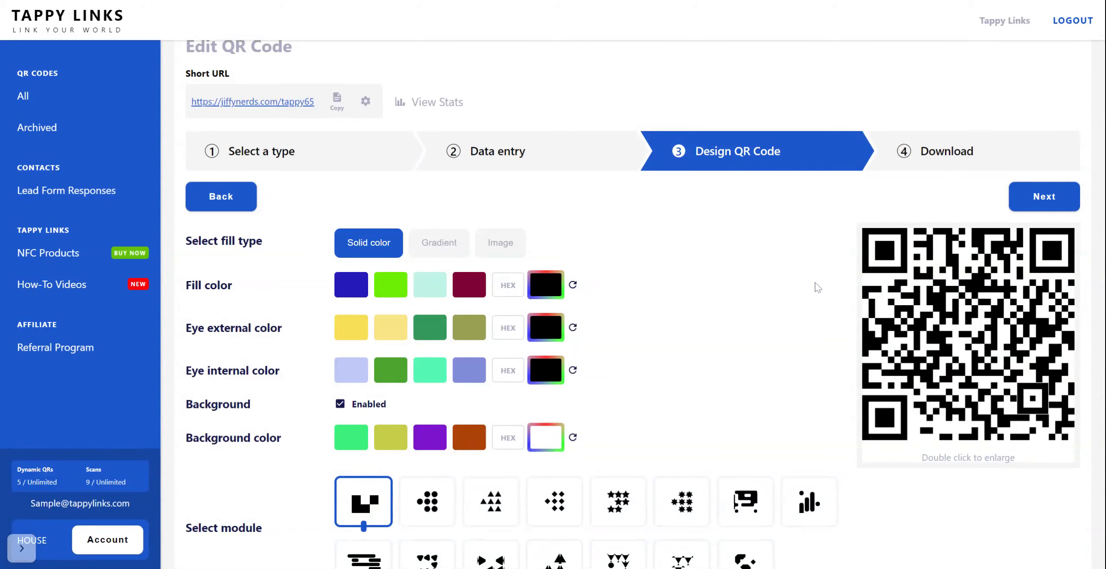
# Switch the fill type to Gradient, coloring the stop at 33 teal and the stop at 100 magenta.
pyautogui.scroll(-3, 815, 286)
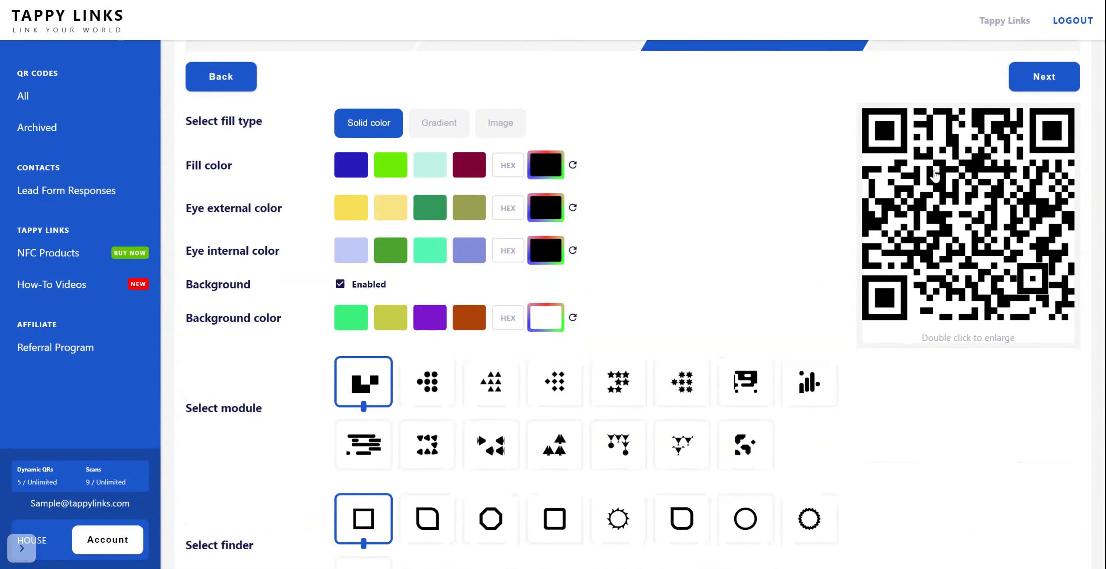
pyautogui.click(427, 128)
pyautogui.click(410, 349)
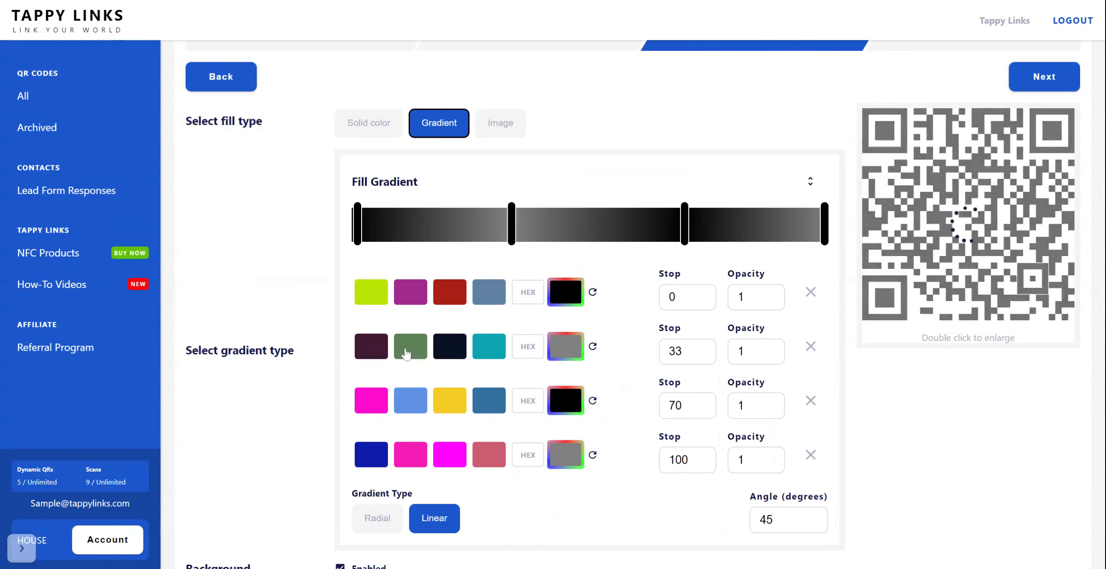
pyautogui.click(452, 456)
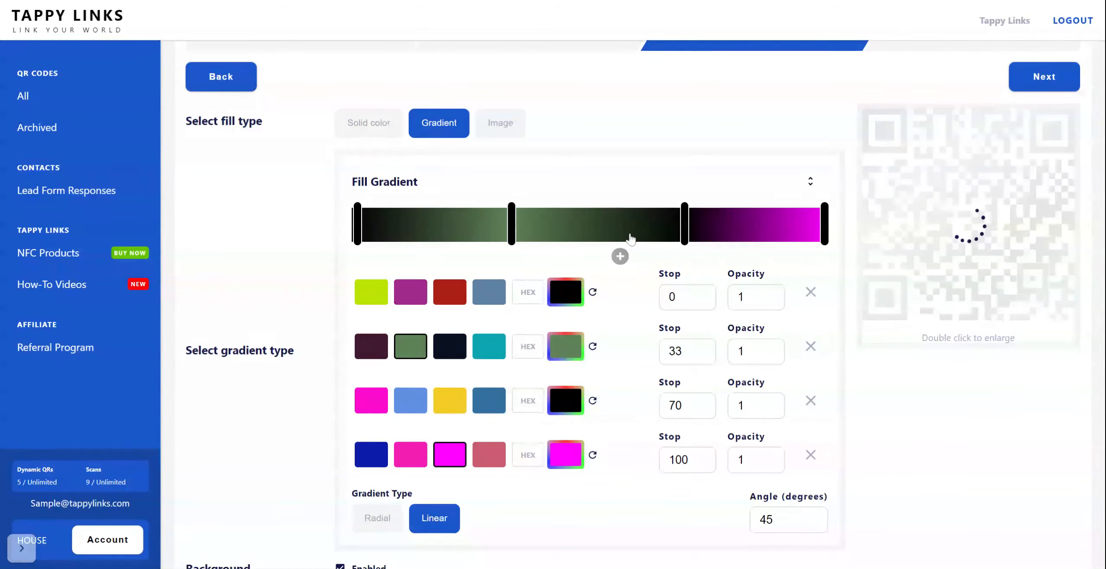
pyautogui.click(684, 224)
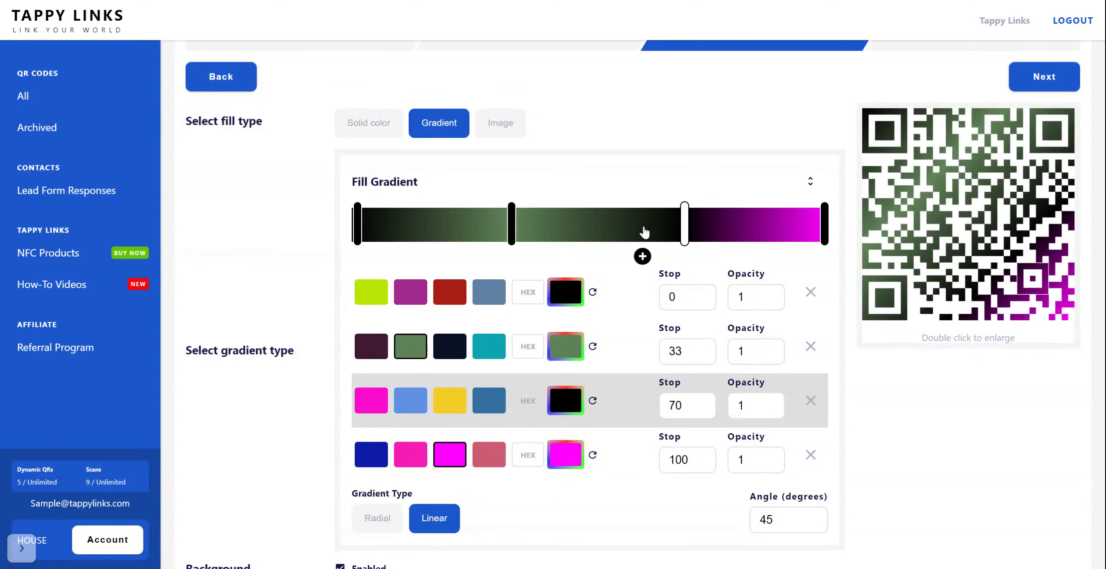
pyautogui.click(489, 347)
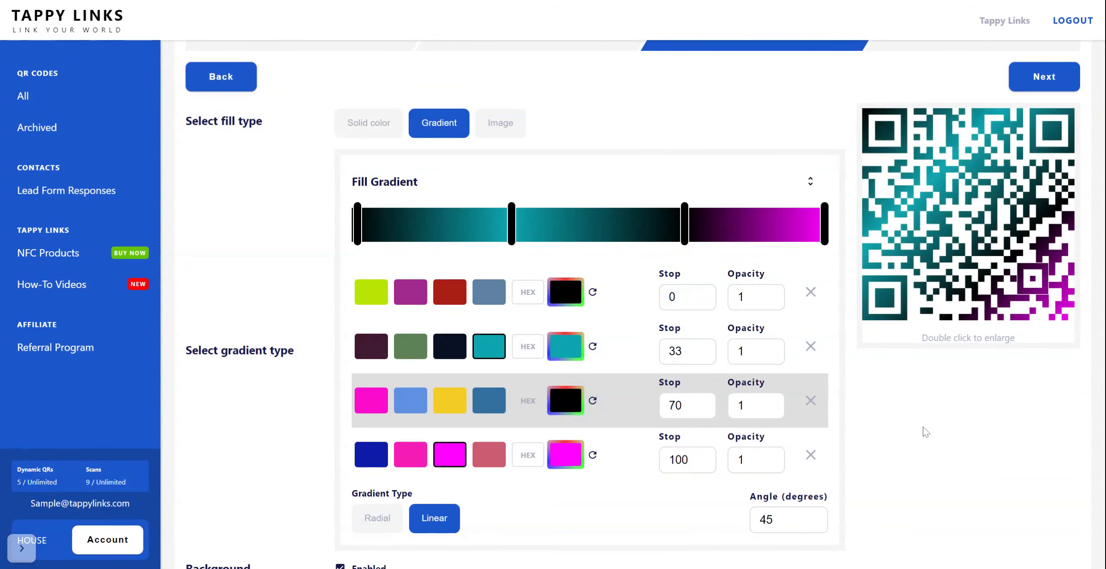
pyautogui.moveTo(923, 427); pyautogui.dragTo(929, 451)
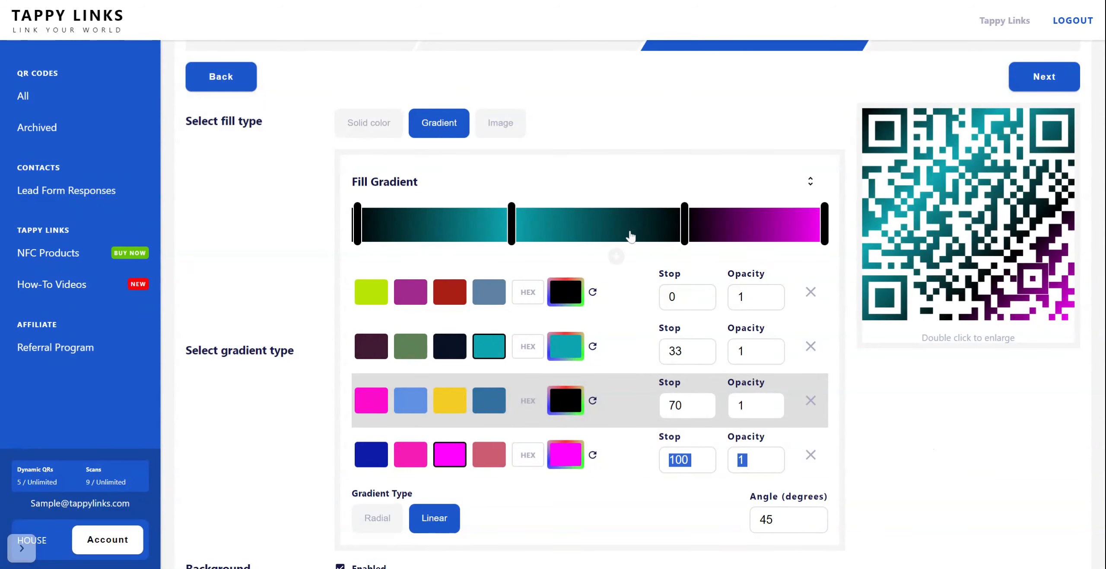
# Try a purple background color for the QR code and replace it with a very light gray.
pyautogui.scroll(-2, 605, 303)
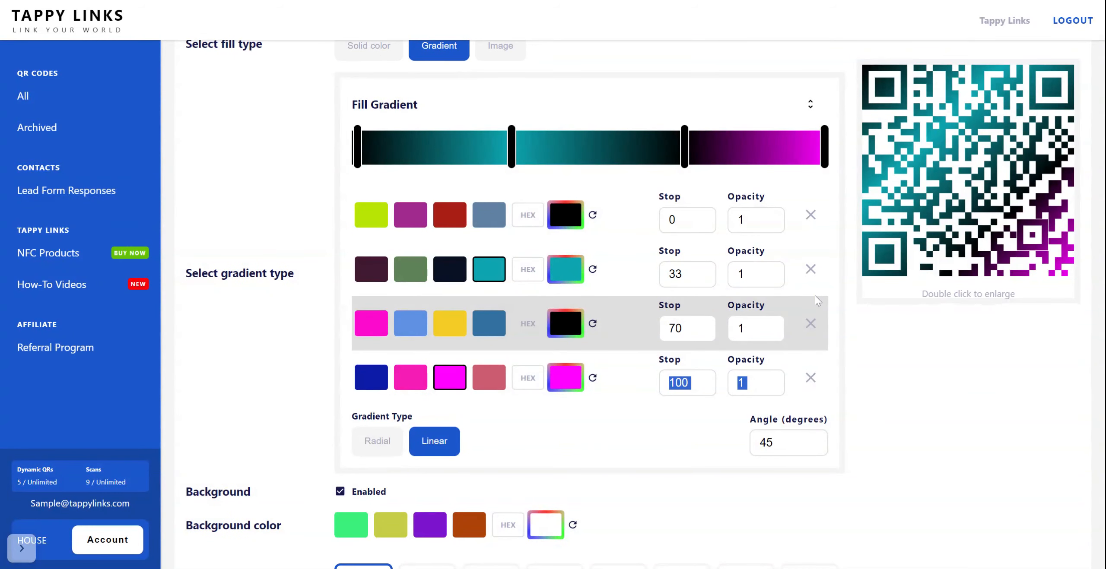
pyautogui.scroll(-5, 817, 300)
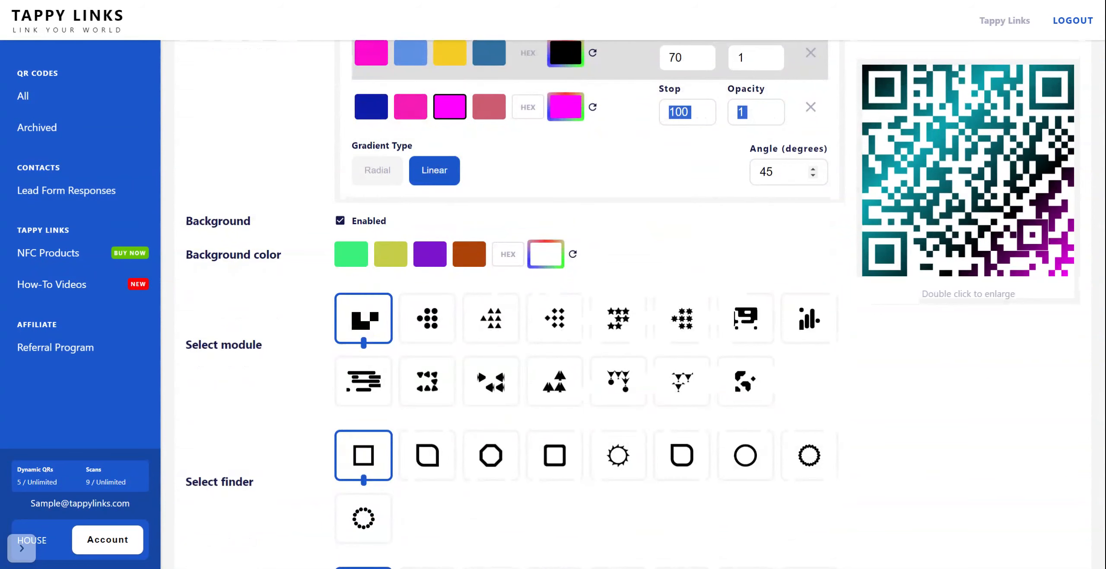
pyautogui.click(701, 241)
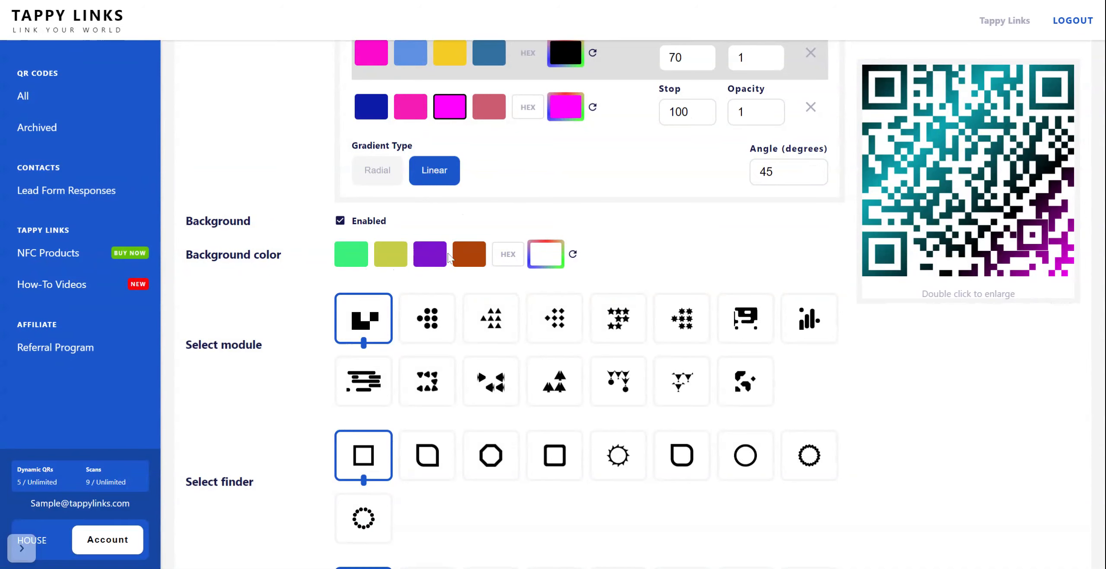
pyautogui.click(431, 260)
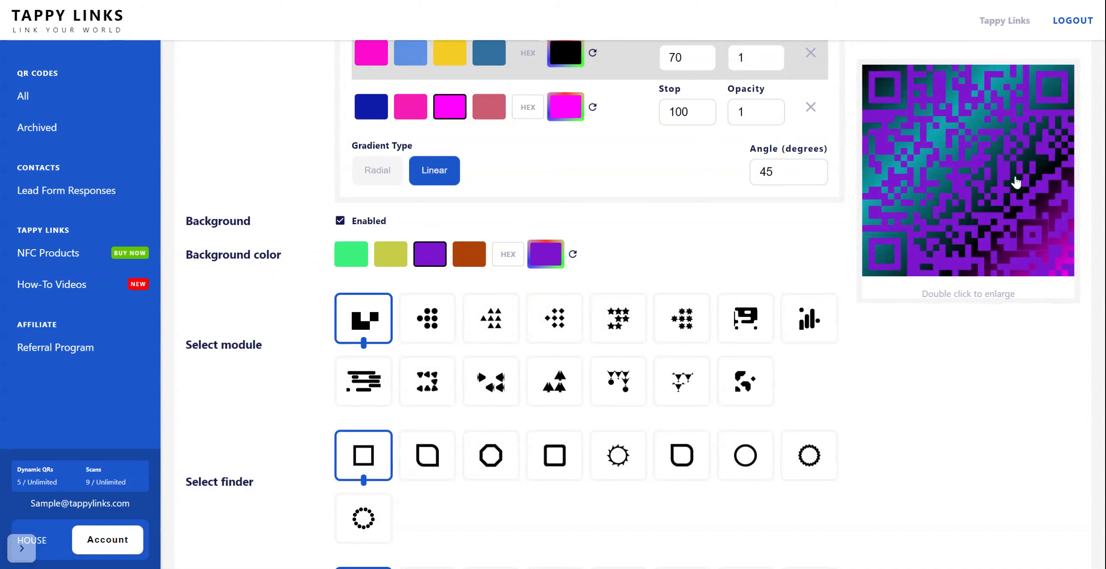
pyautogui.click(531, 268)
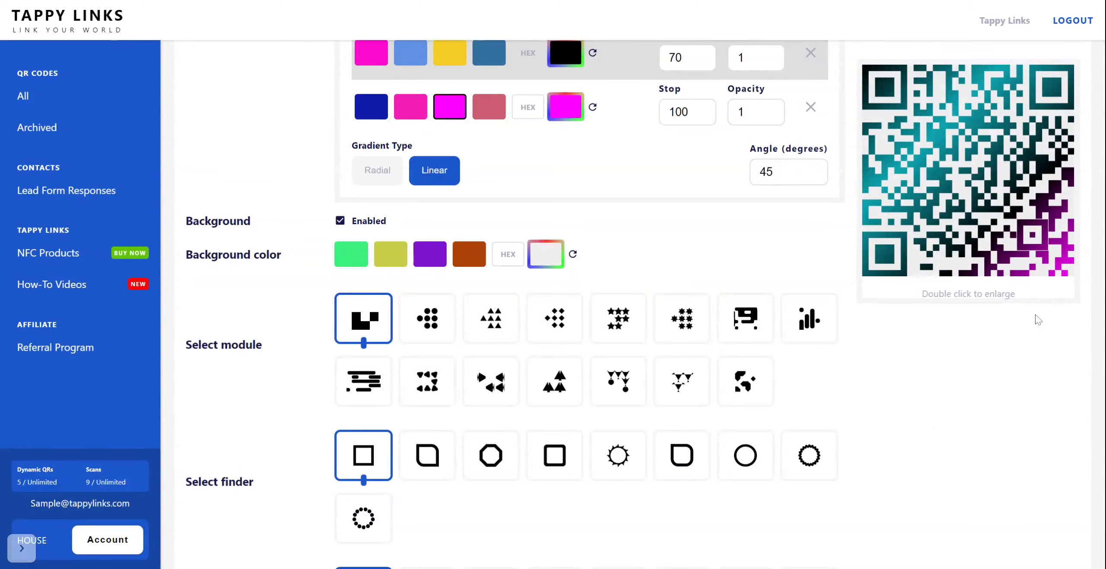
# Style the QR code pattern with star modules and matching octagonal finders and finder dots.
pyautogui.scroll(-5, 1038, 320)
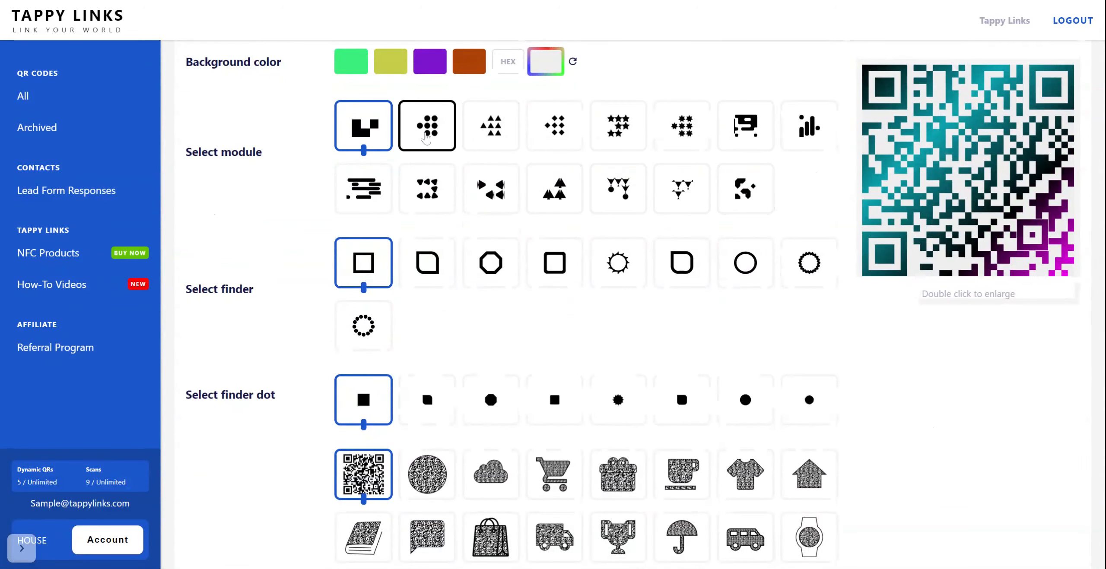
pyautogui.click(426, 139)
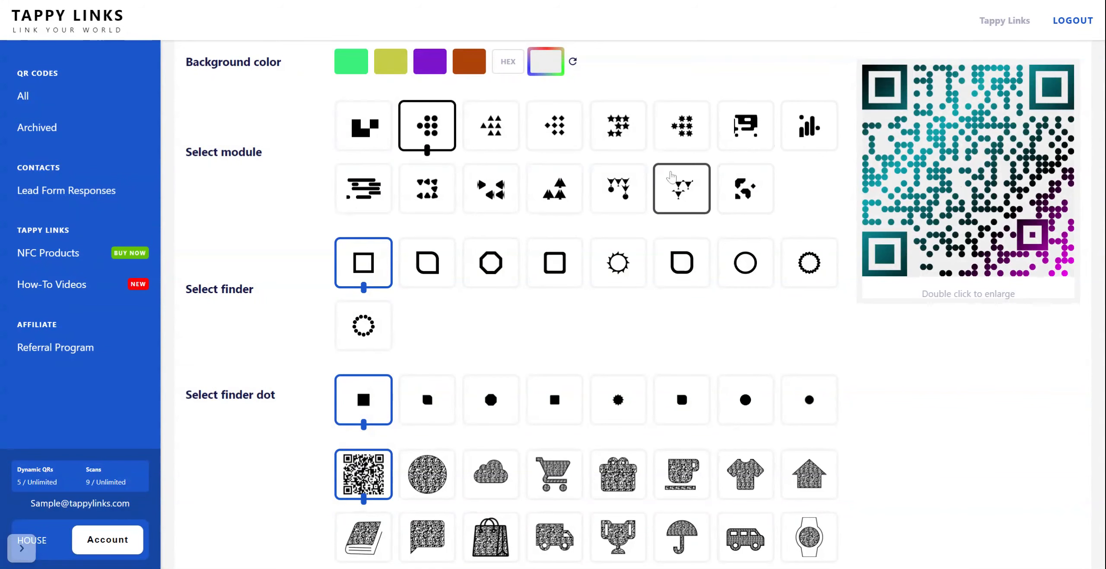
pyautogui.click(636, 138)
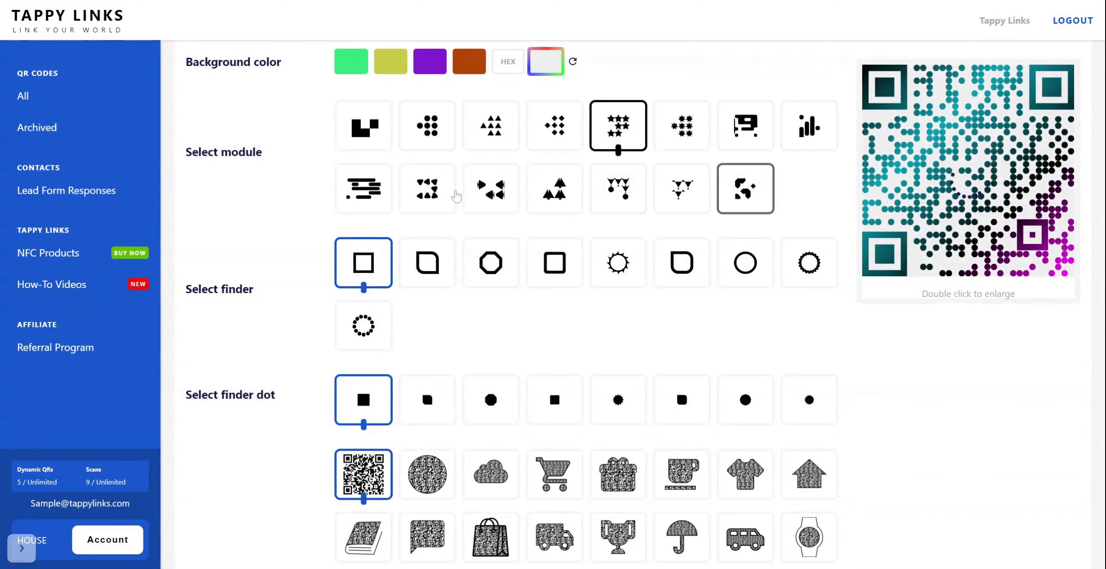
pyautogui.click(505, 261)
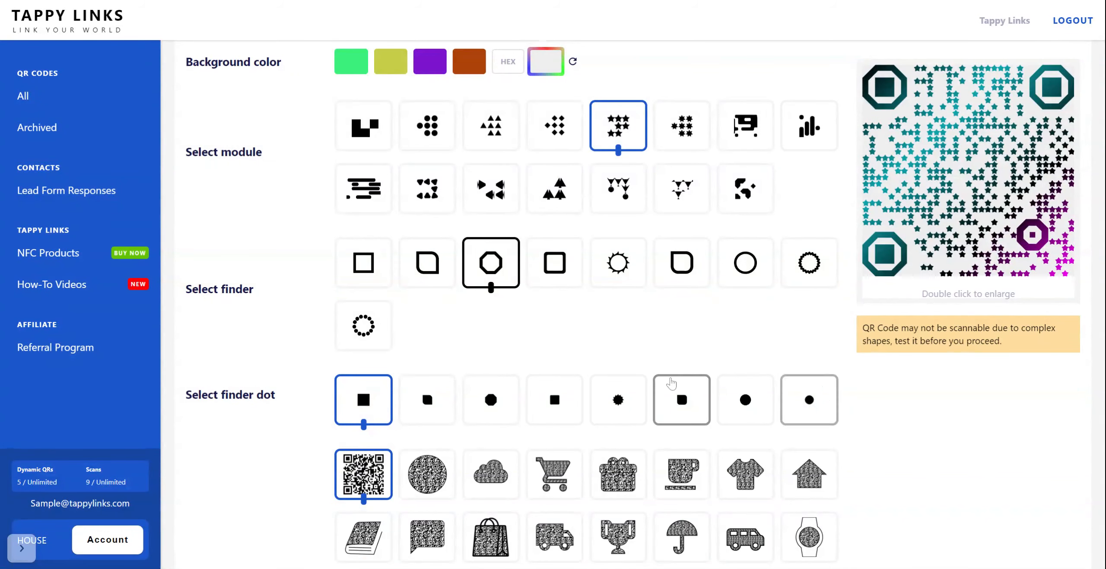
pyautogui.click(490, 400)
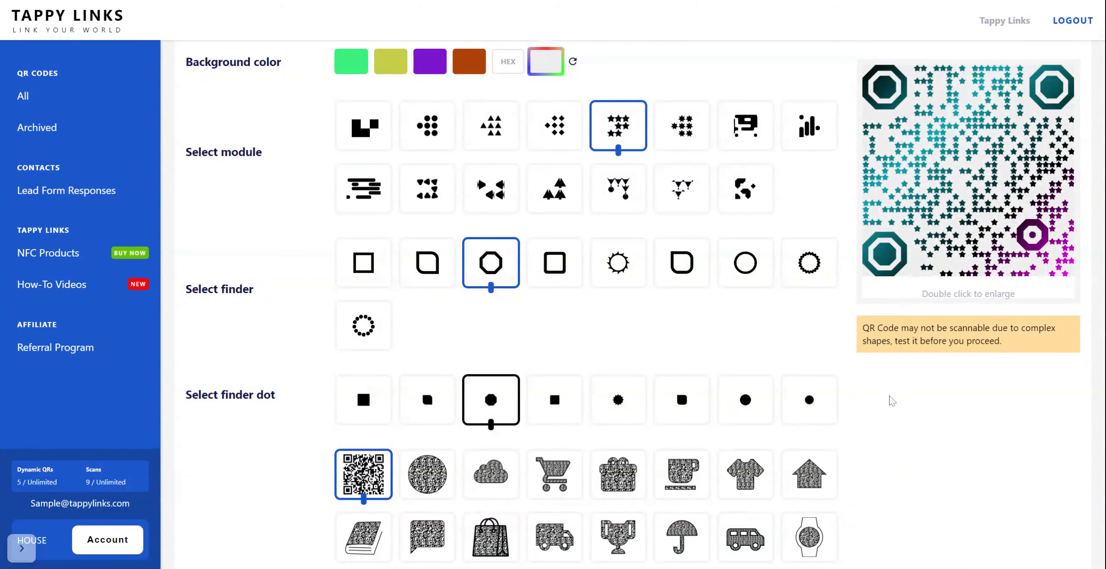
# Try the shopping cart shape, settle on the wristwatch shape, and add the preset Dropbox logo.
pyautogui.scroll(-5, 892, 401)
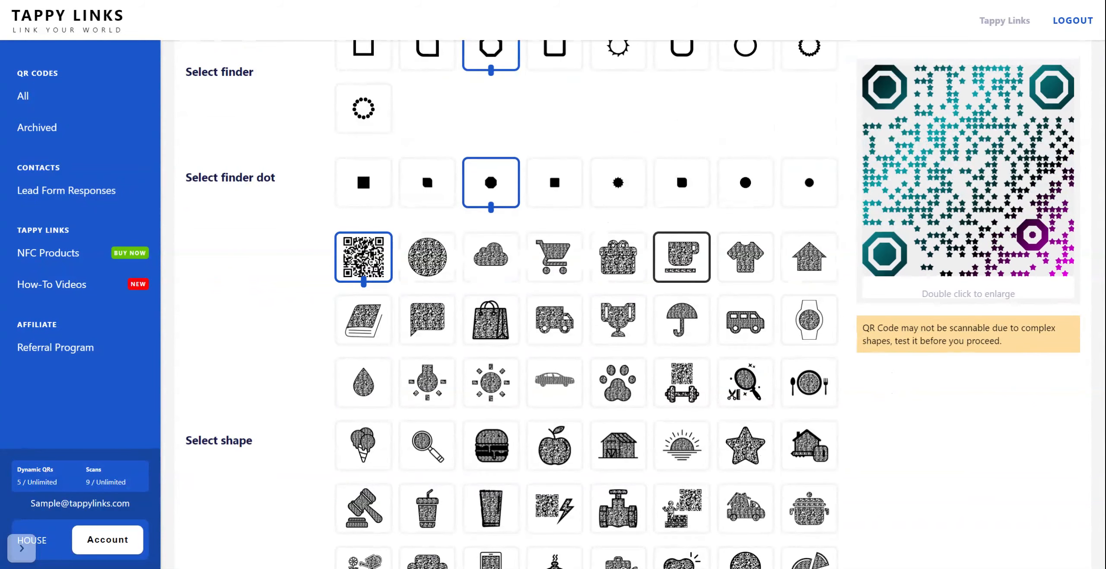
pyautogui.click(554, 263)
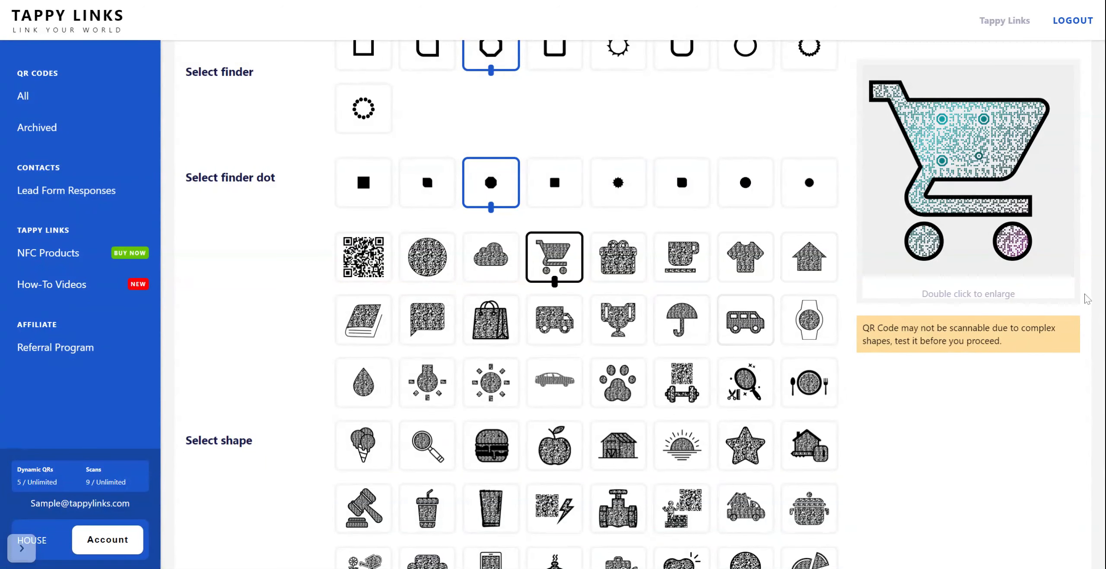
pyautogui.click(821, 327)
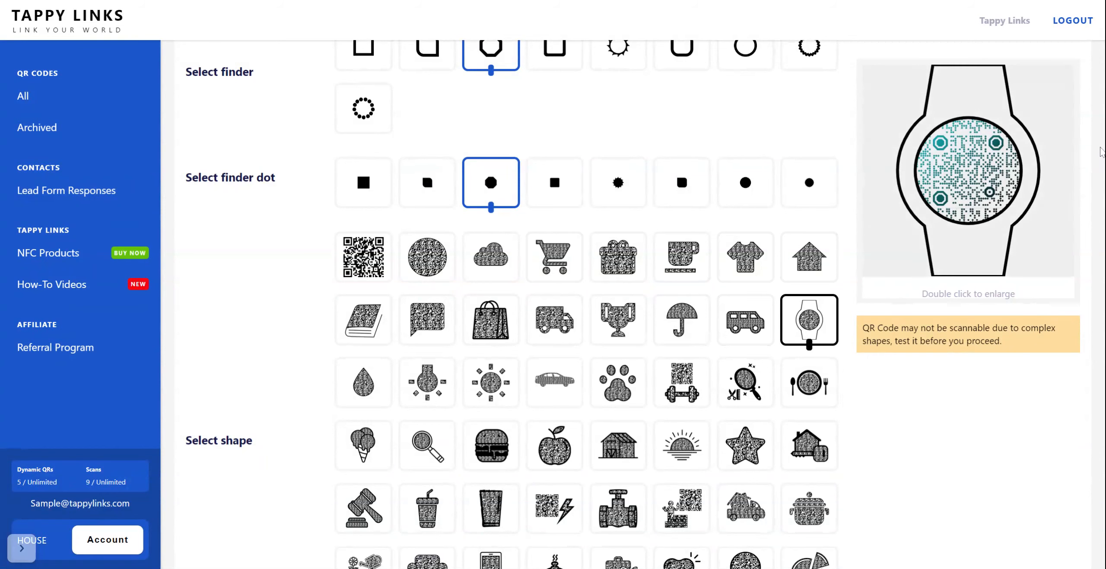
pyautogui.scroll(-12, 1031, 324)
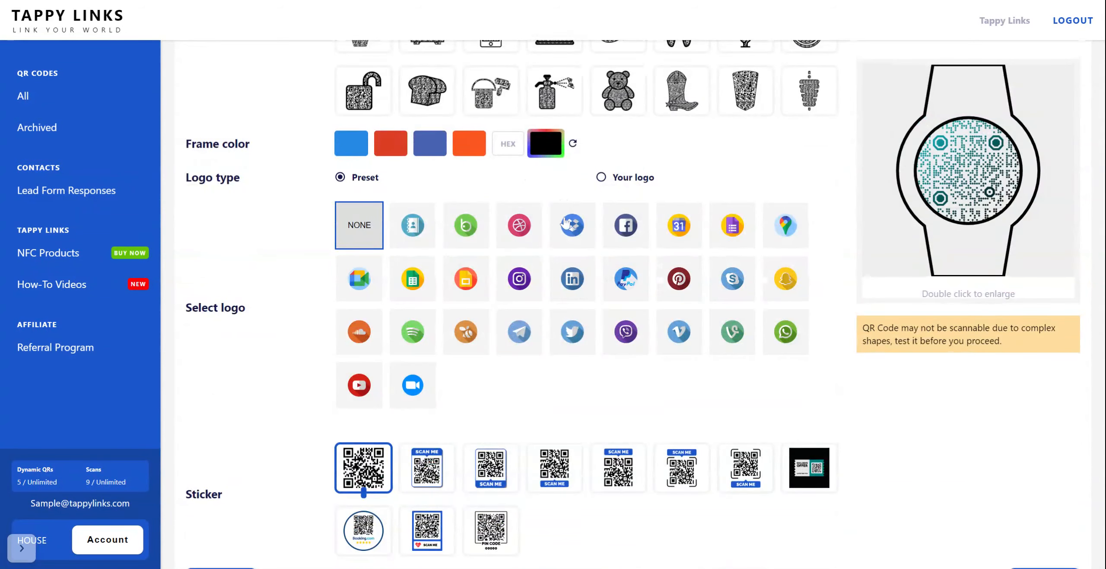
pyautogui.click(571, 233)
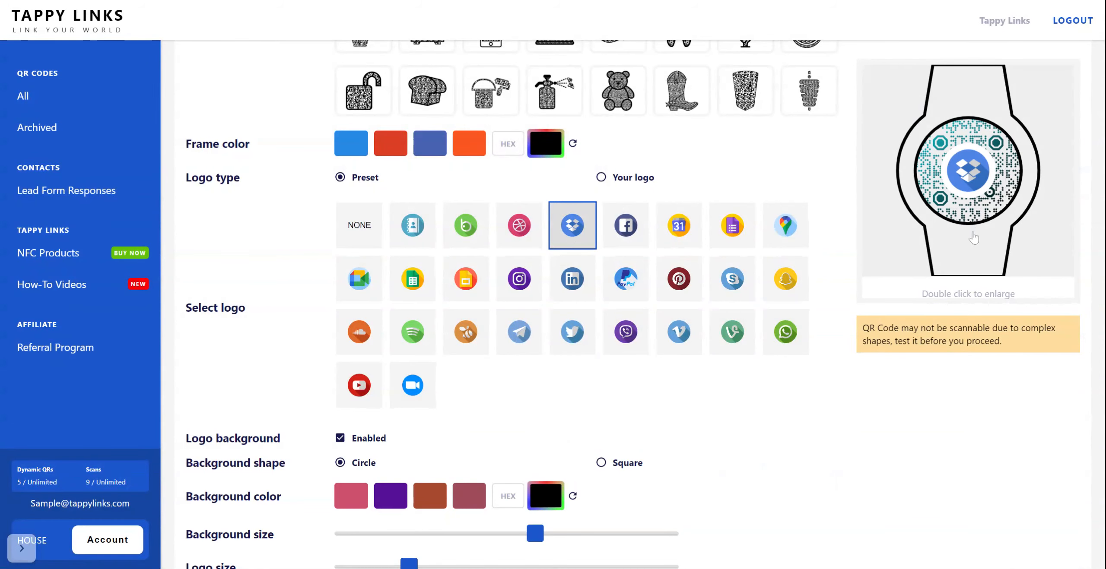
# Shrink the Dropbox logo, try it left of the watch, recenter it horizontally and place it on the lower strap.
pyautogui.scroll(-3, 952, 359)
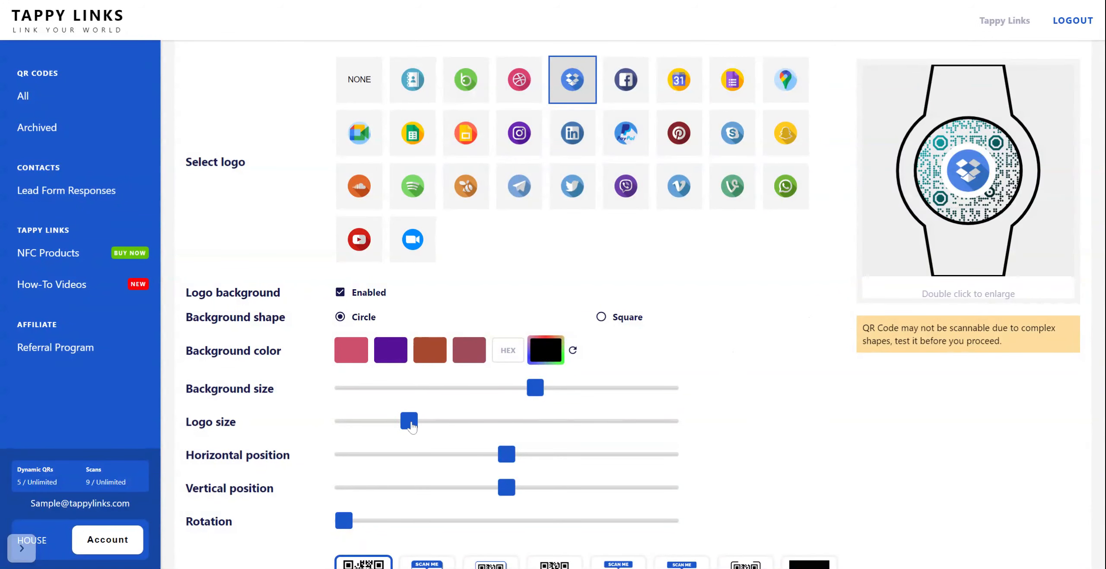
pyautogui.moveTo(412, 427); pyautogui.dragTo(373, 430)
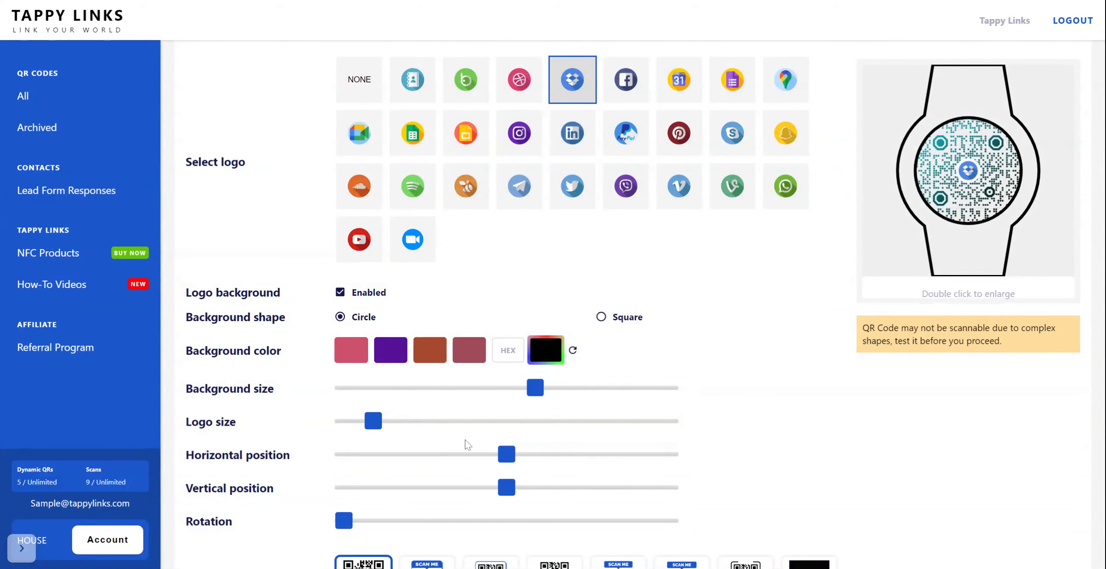
pyautogui.moveTo(502, 459); pyautogui.dragTo(403, 463)
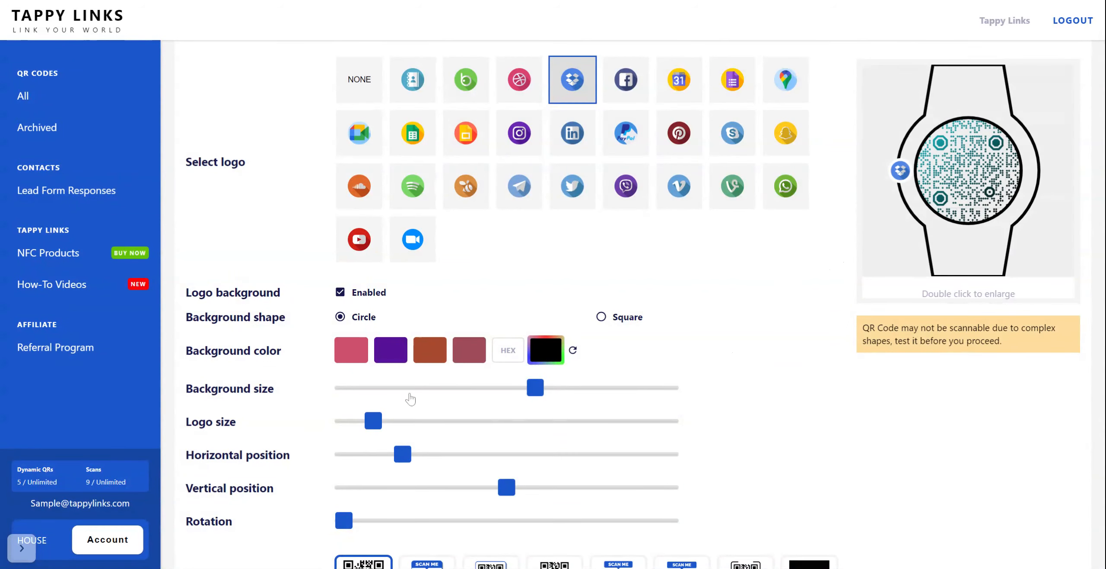
pyautogui.moveTo(407, 457); pyautogui.dragTo(507, 453)
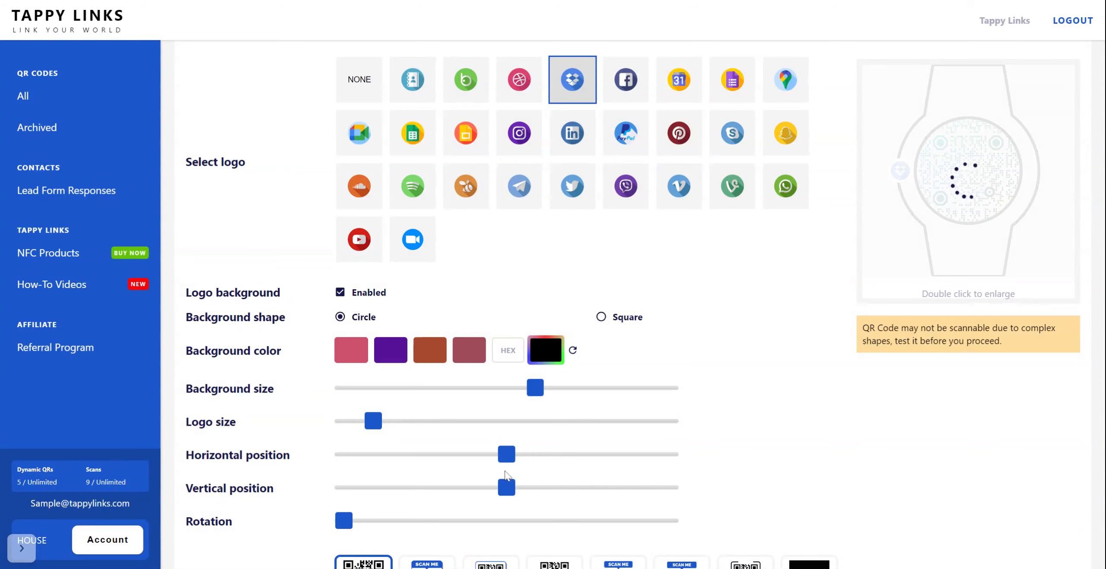
pyautogui.moveTo(507, 493); pyautogui.dragTo(393, 493)
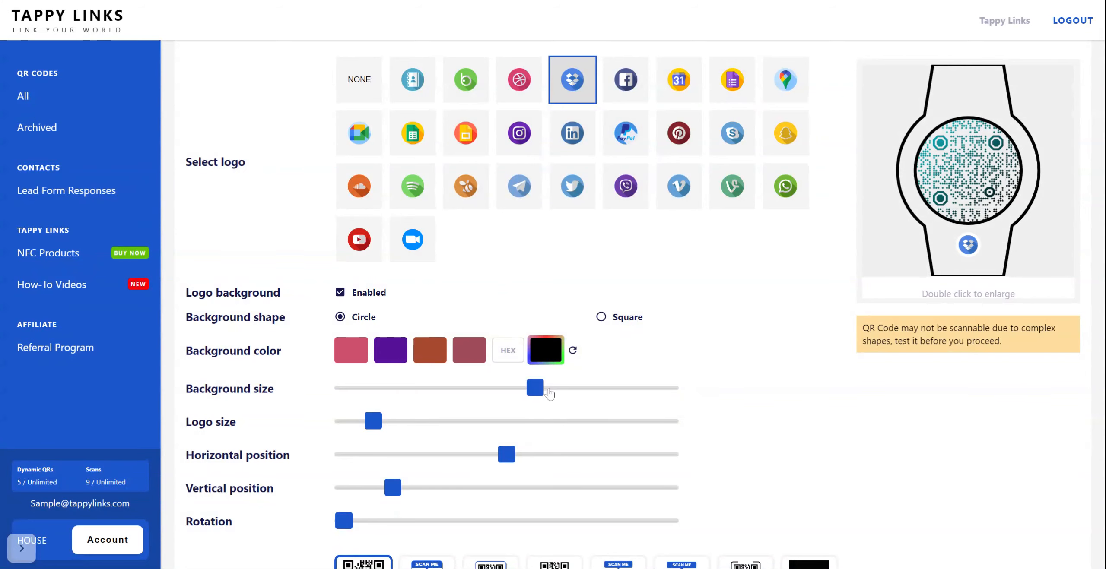
# Slightly reduce the logo's background size and enlarge the Dropbox logo to a medium size.
pyautogui.moveTo(540, 394)
pyautogui.mouseDown()
pyautogui.moveTo(583, 393)
pyautogui.moveTo(532, 402)
pyautogui.mouseUp()
pyautogui.moveTo(376, 424); pyautogui.dragTo(458, 410)
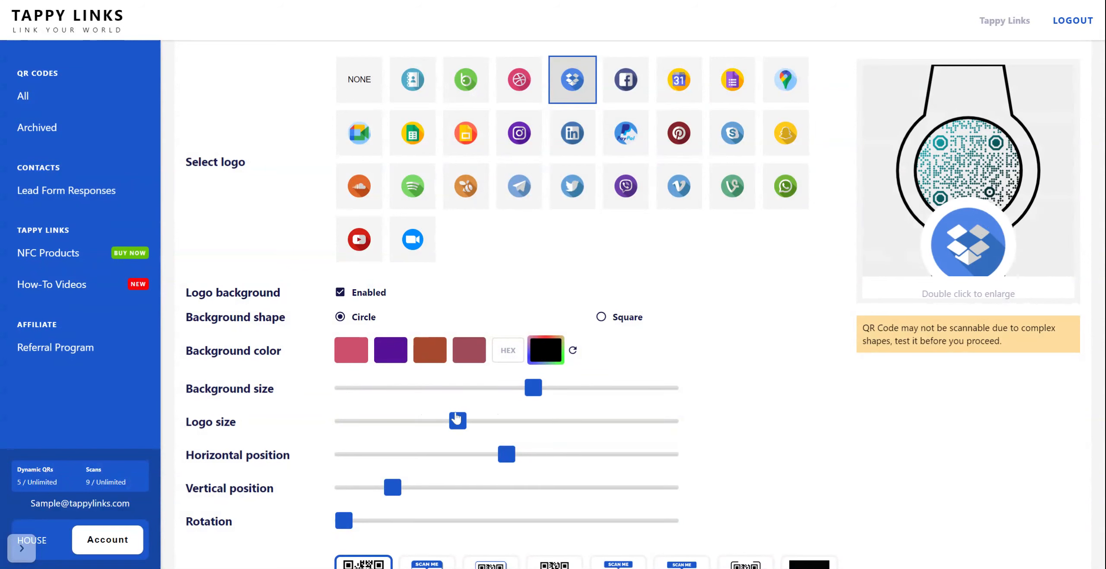
pyautogui.moveTo(458, 423); pyautogui.dragTo(425, 422)
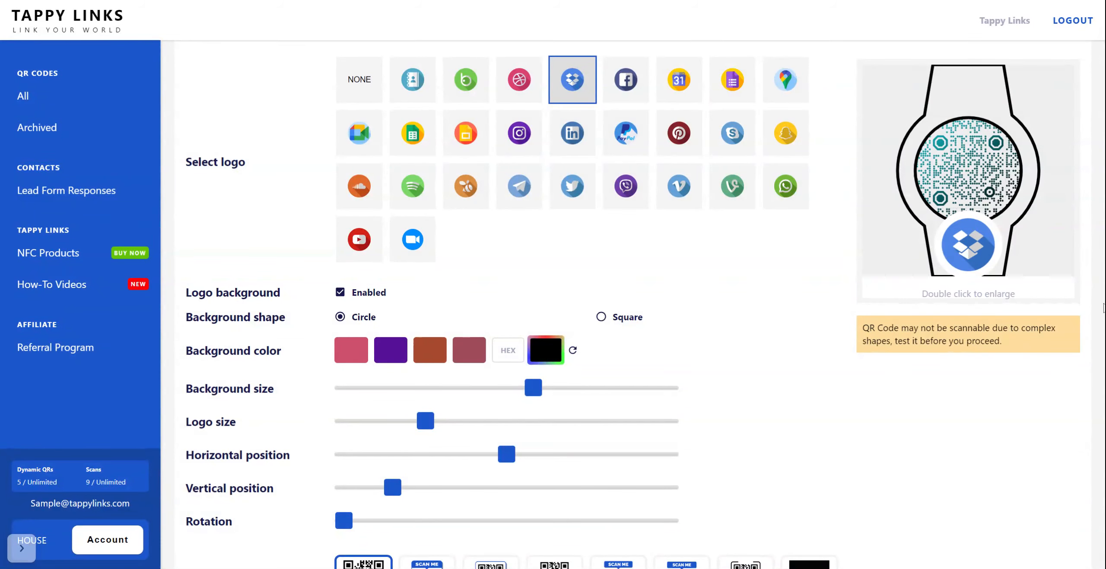
# Add the framed sticker with a pointed SCAN ME banner beneath the QR code.
pyautogui.scroll(-4, 994, 384)
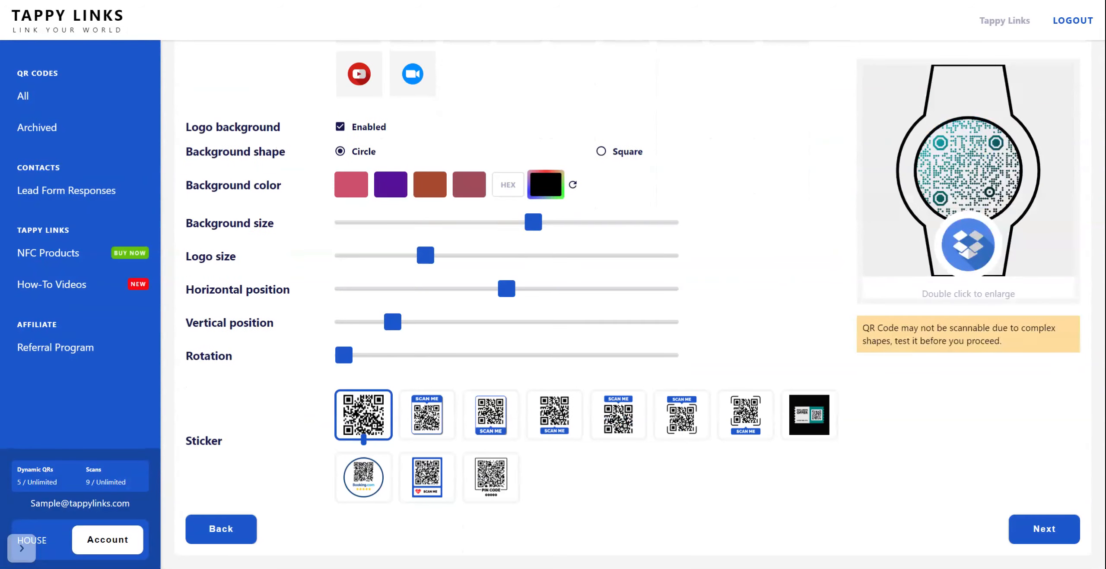
pyautogui.click(506, 424)
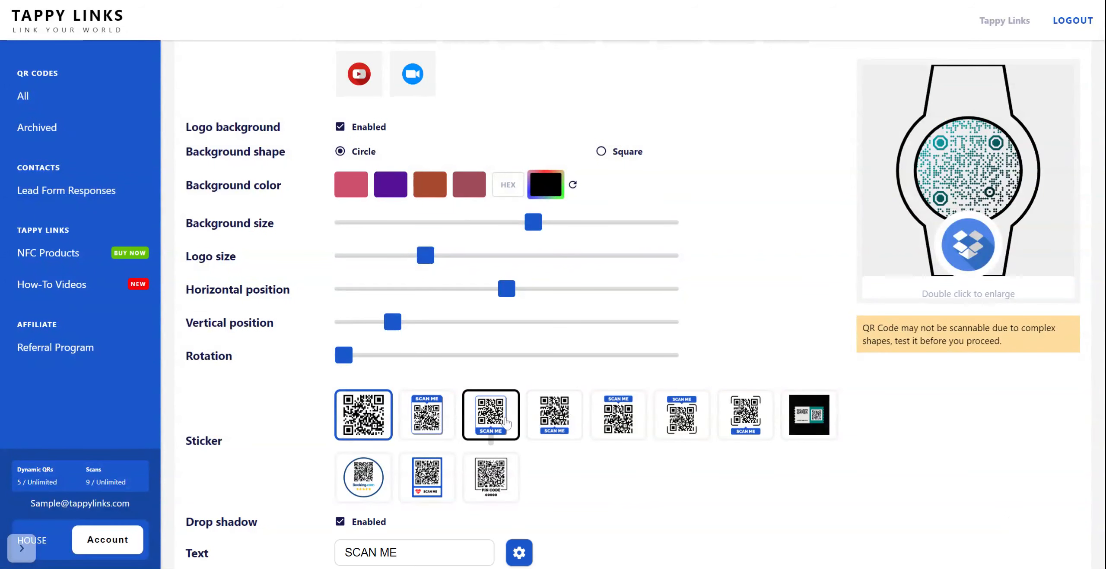
pyautogui.click(417, 409)
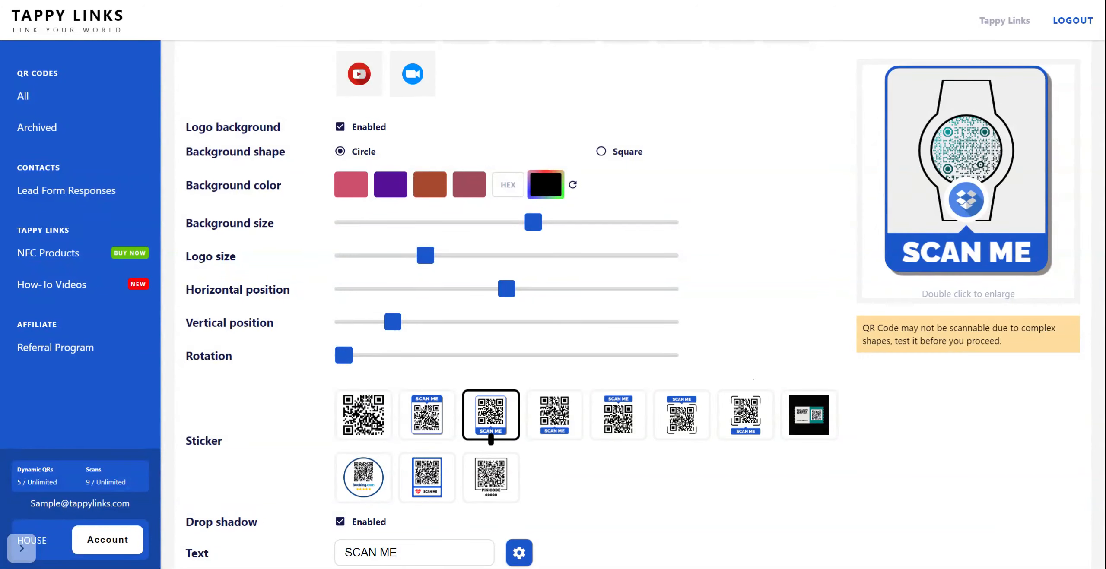
# Replace the sticker's text with "Scan Here".
pyautogui.click(399, 553)
pyautogui.press('BackSpace')
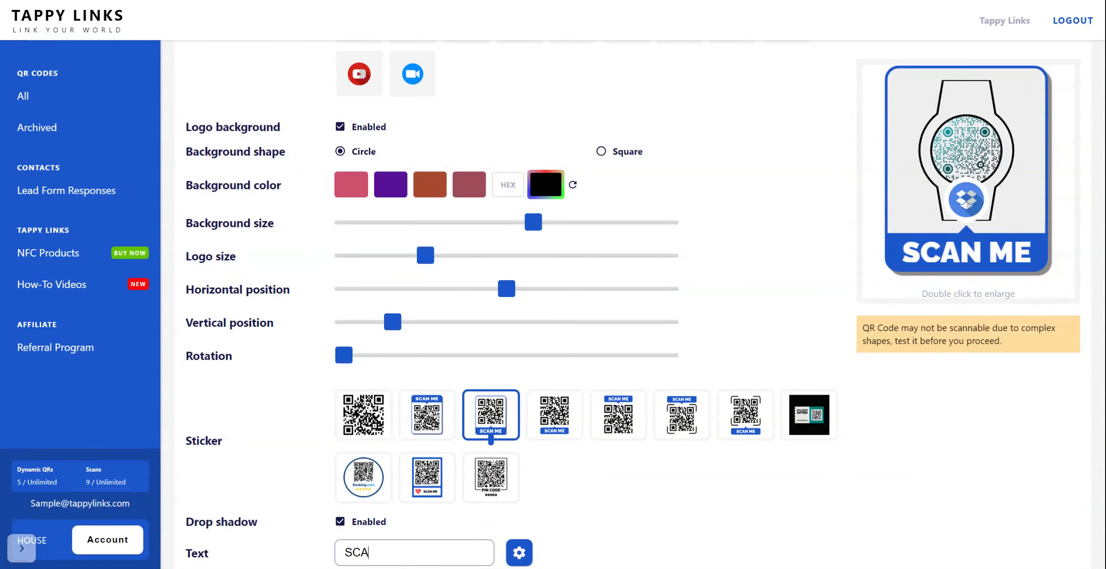
pyautogui.press('BackSpace')
pyautogui.press('BackSpace')
pyautogui.press('BackSpace')
pyautogui.write('S')
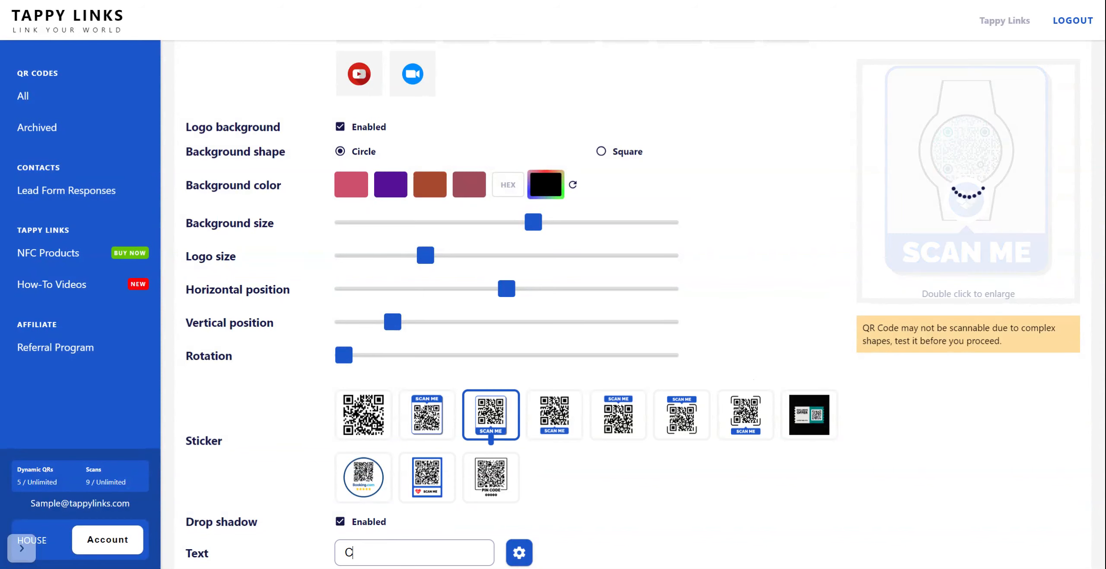
pyautogui.press('BackSpace')
pyautogui.write('Scan Here')
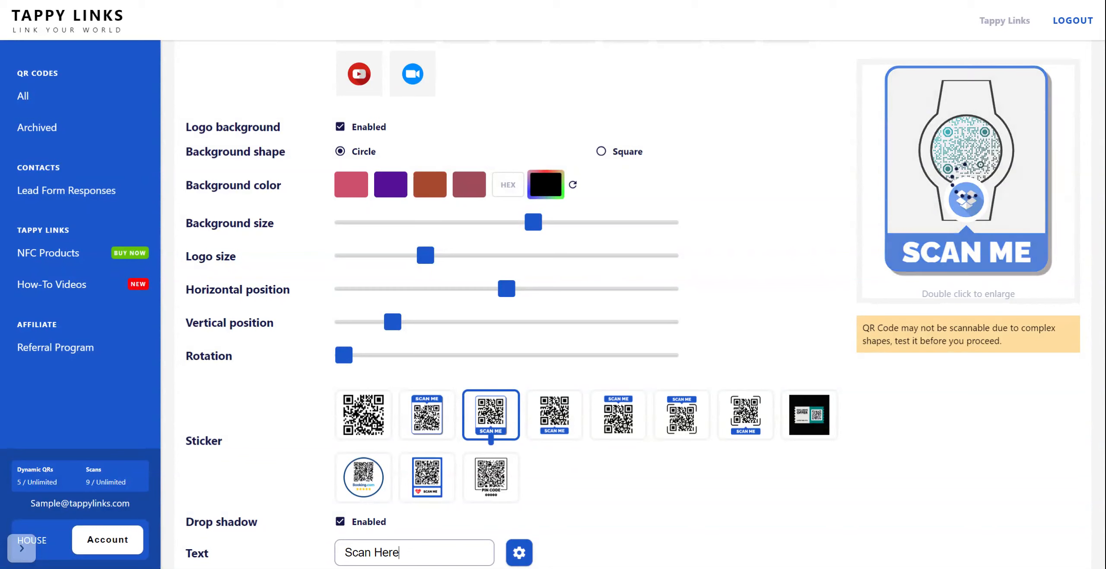
# Disable the sticker's drop shadow, briefly re-enabling it to compare the two looks.
pyautogui.click(595, 525)
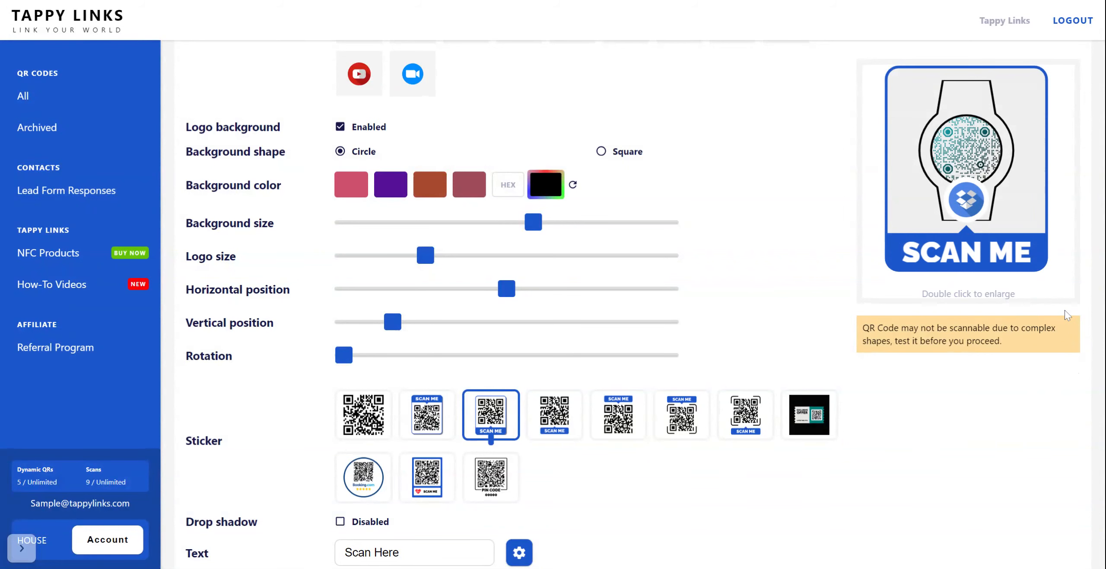
pyautogui.scroll(-2, 1067, 315)
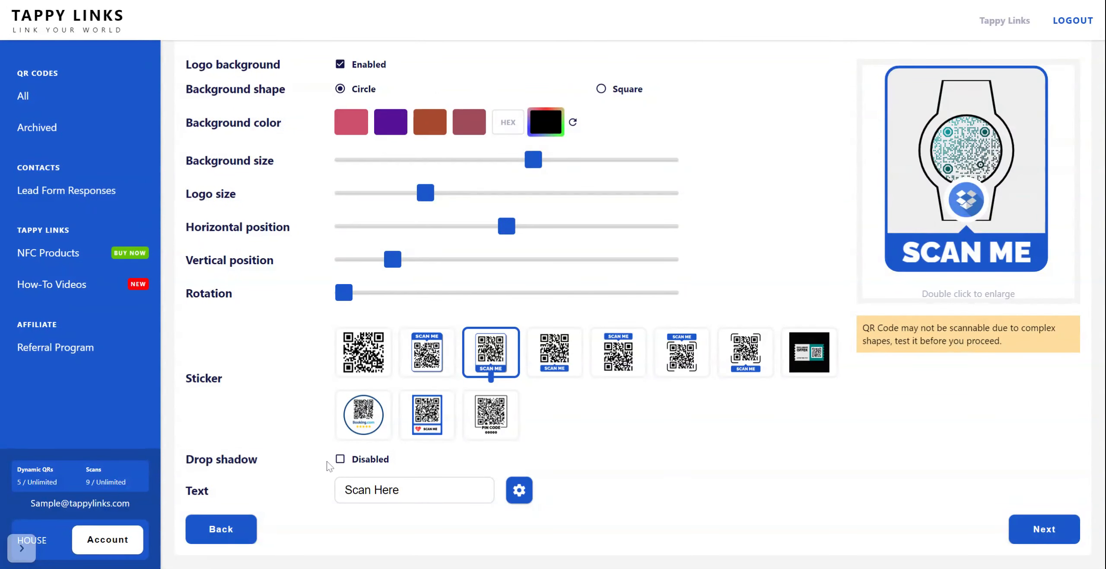
pyautogui.click(340, 460)
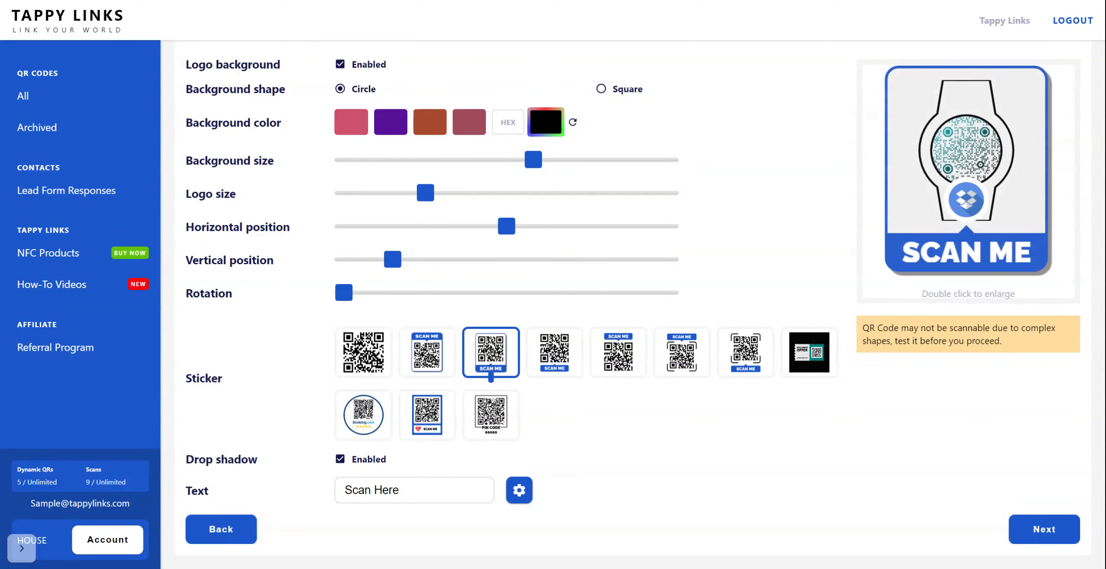
pyautogui.click(340, 460)
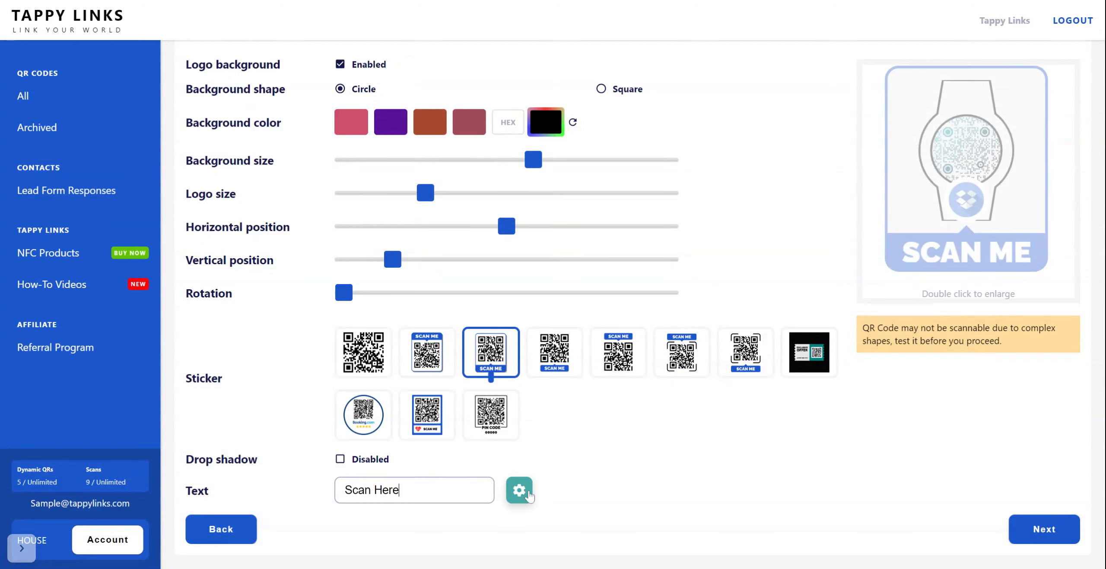
# Customize the sticker text with a cyan text color, a lavender background color and a smaller text size.
pyautogui.click(514, 496)
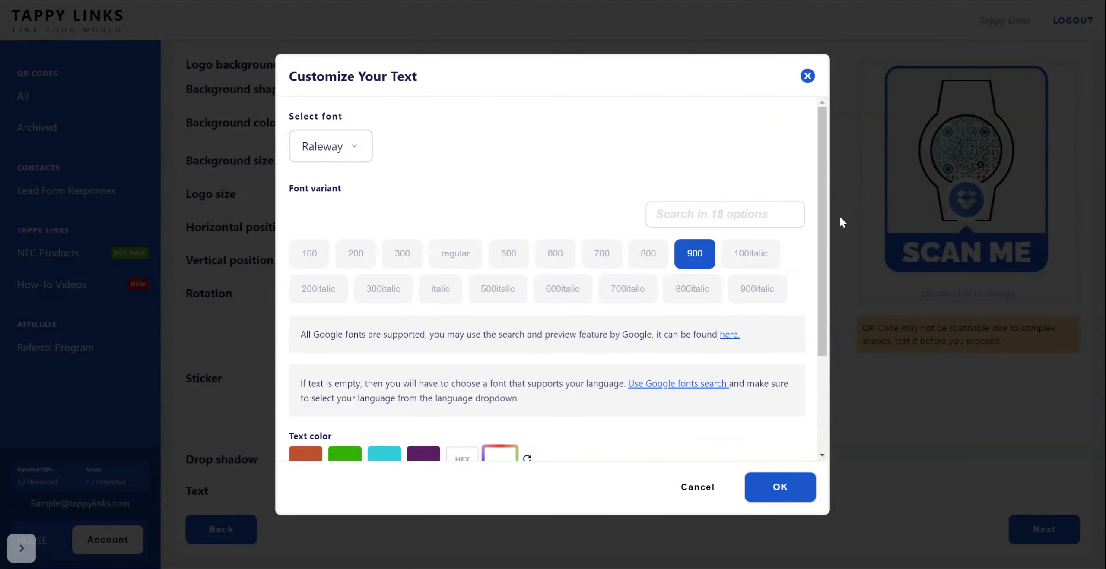
pyautogui.scroll(-3, 825, 209)
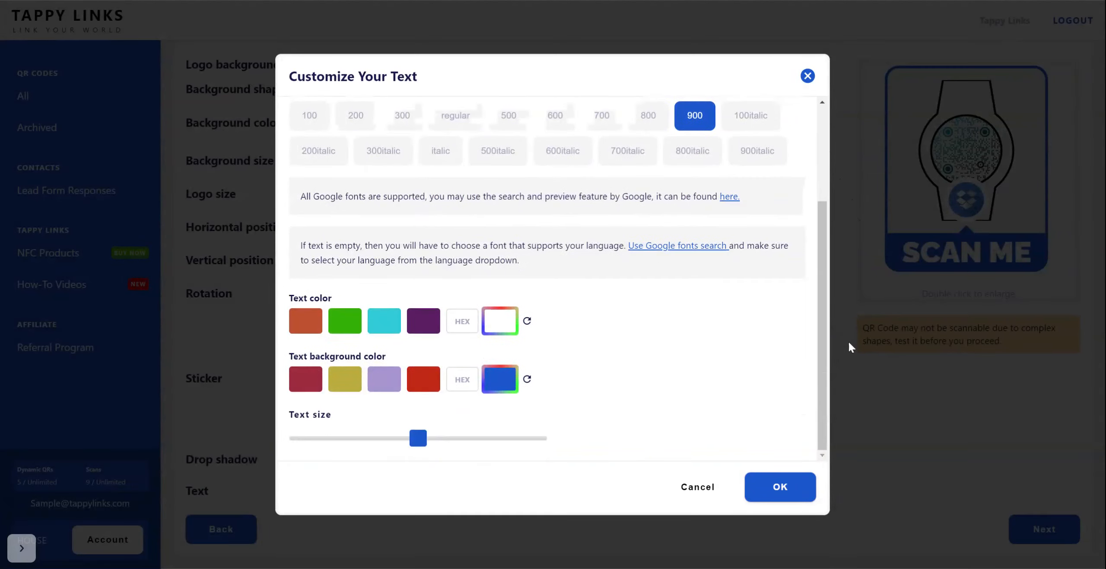
pyautogui.click(391, 384)
pyautogui.click(389, 319)
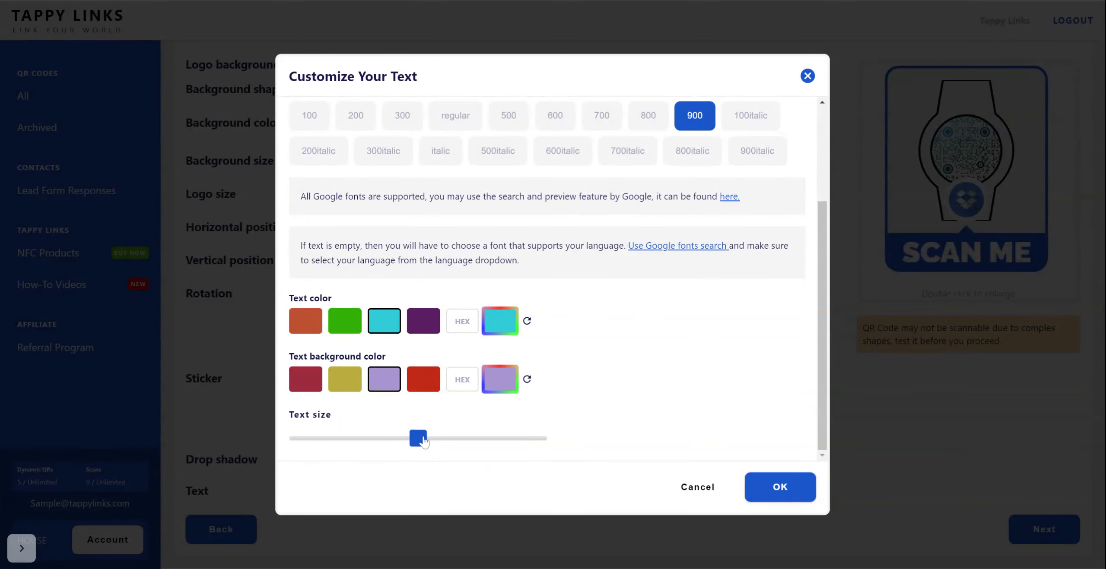
pyautogui.moveTo(410, 445); pyautogui.dragTo(346, 444)
pyautogui.click(777, 488)
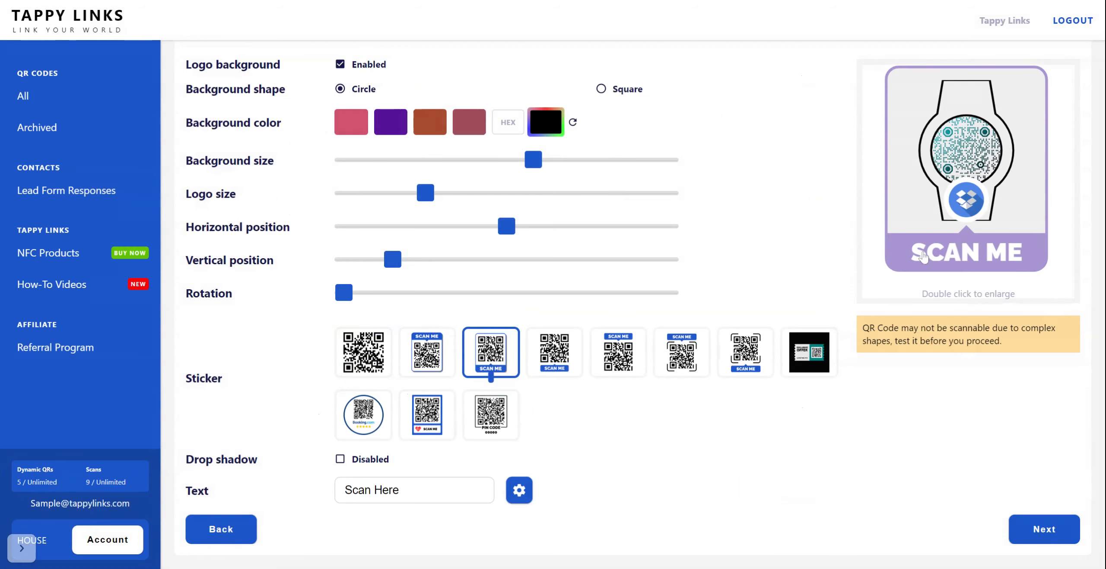
# Shorten the sticker's text to "Scan".
pyautogui.click(484, 490)
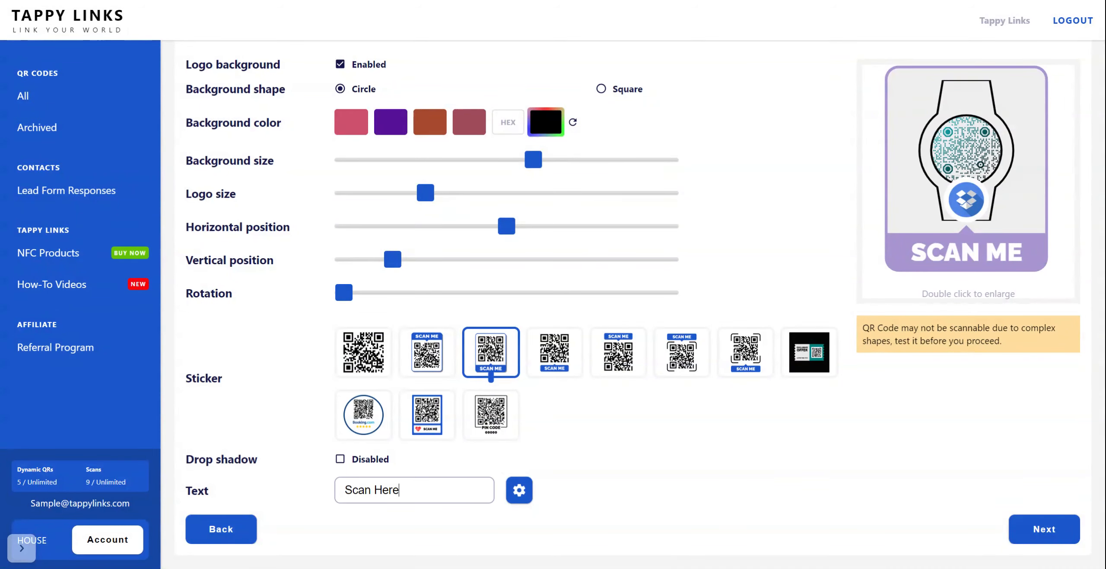
pyautogui.press('BackSpace')
pyautogui.press('BackSpace')
pyautogui.press('BackSpace')
pyautogui.press('BackSpace')
pyautogui.press('BackSpace')
pyautogui.press('BackSpace')
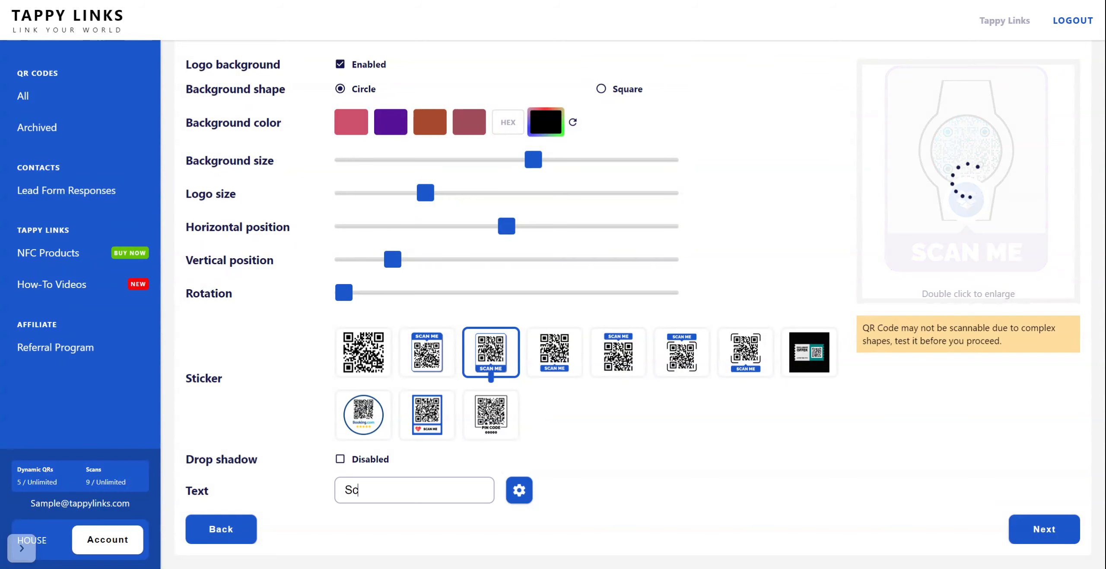
pyautogui.write('an')
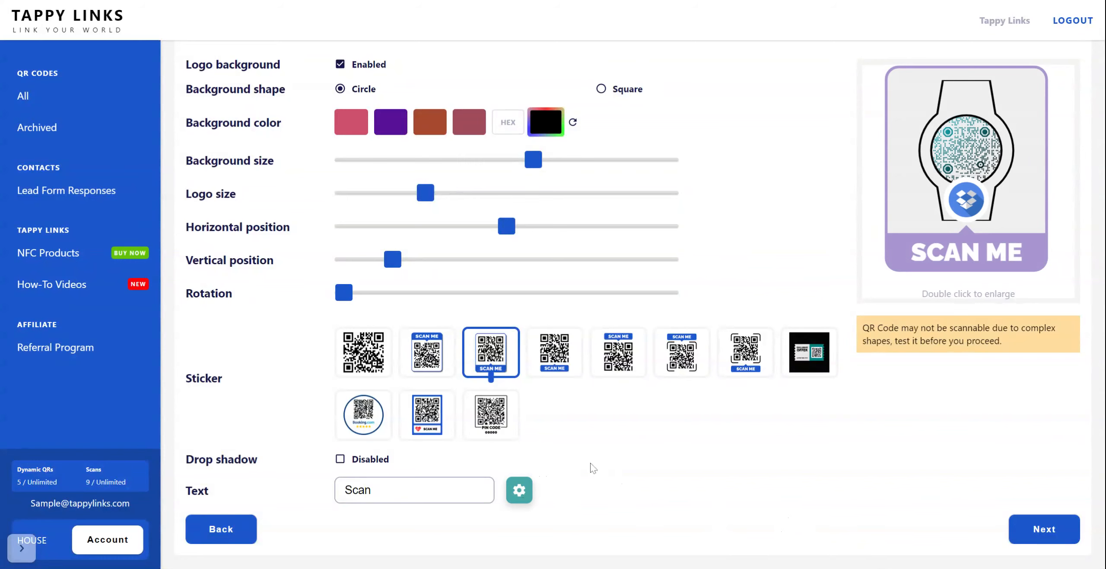
# Finish the design, name the QR code "Amazon 12" and close the editor without downloading a file.
pyautogui.click(1044, 530)
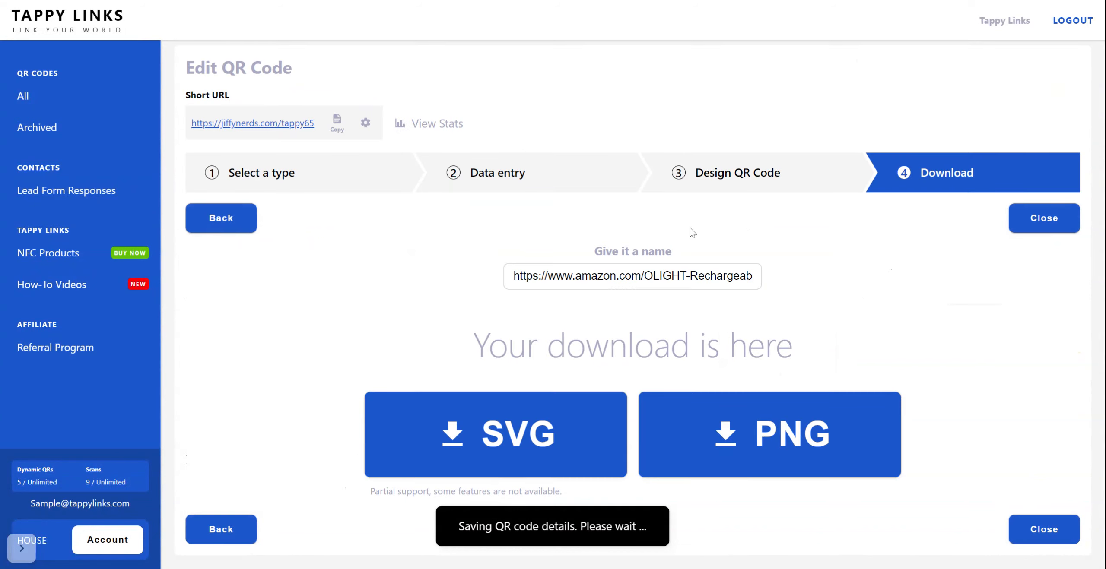
pyautogui.tripleClick(653, 276)
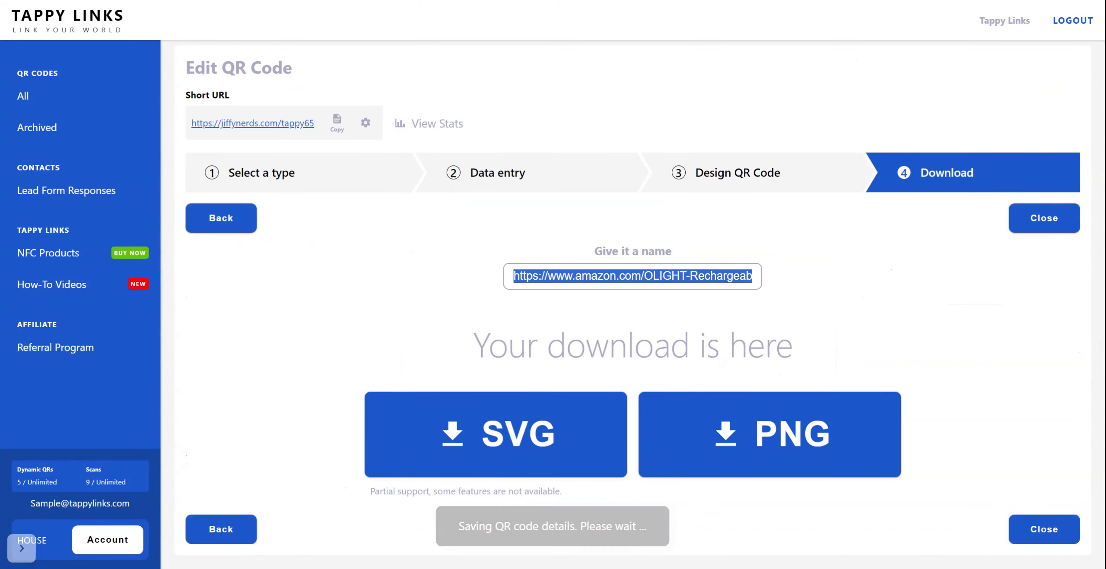
pyautogui.write('Am')
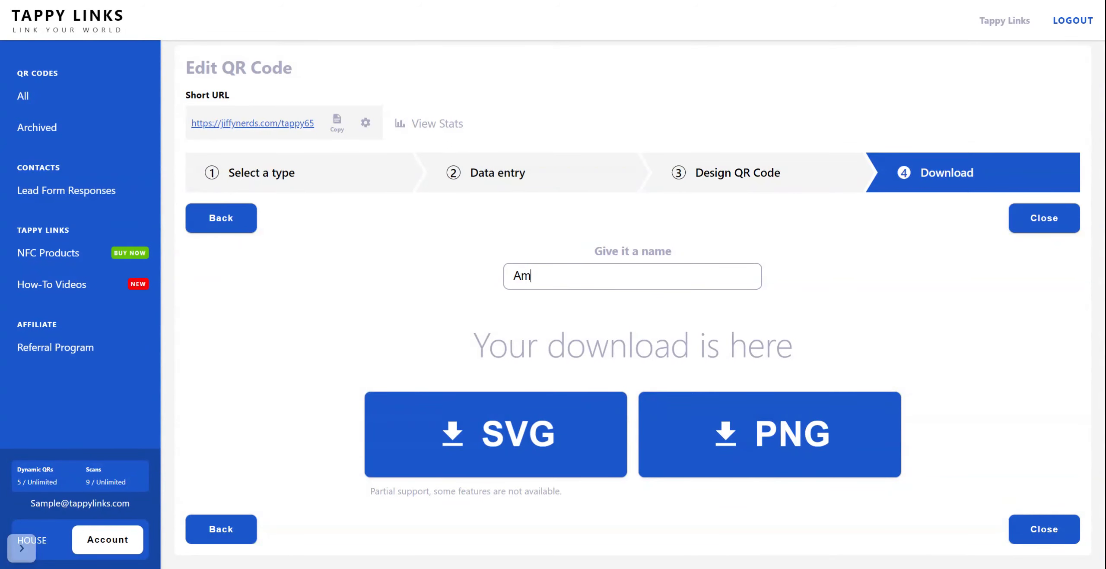
pyautogui.write('azon')
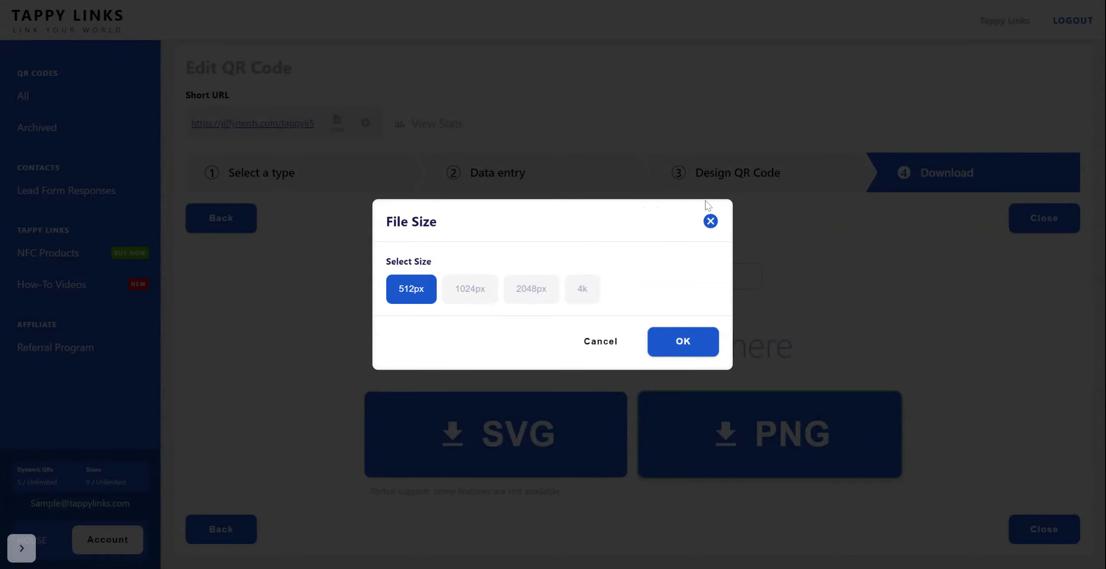
pyautogui.click(710, 222)
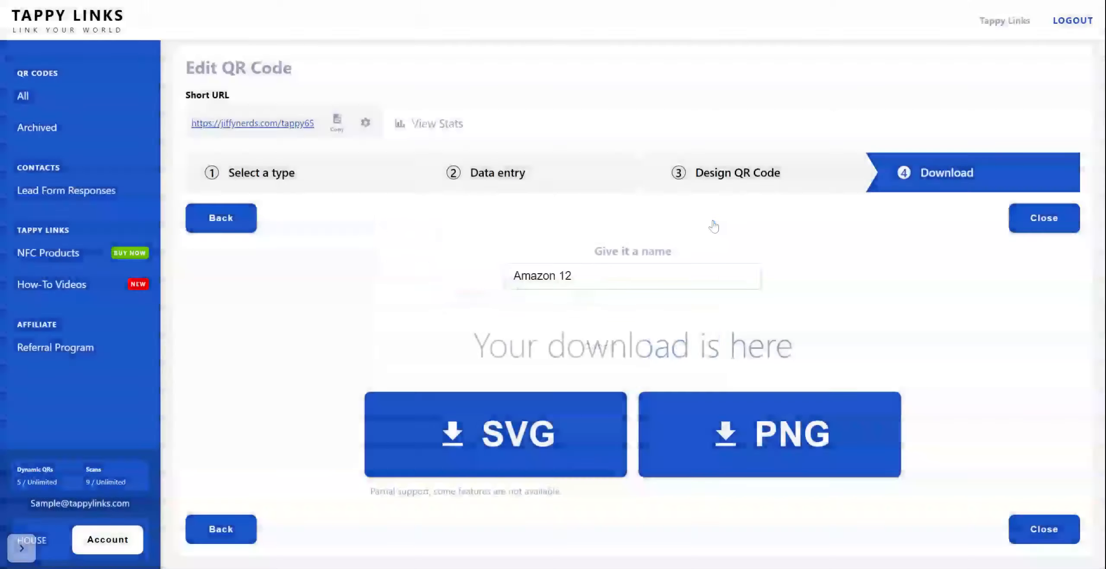
pyautogui.click(1054, 525)
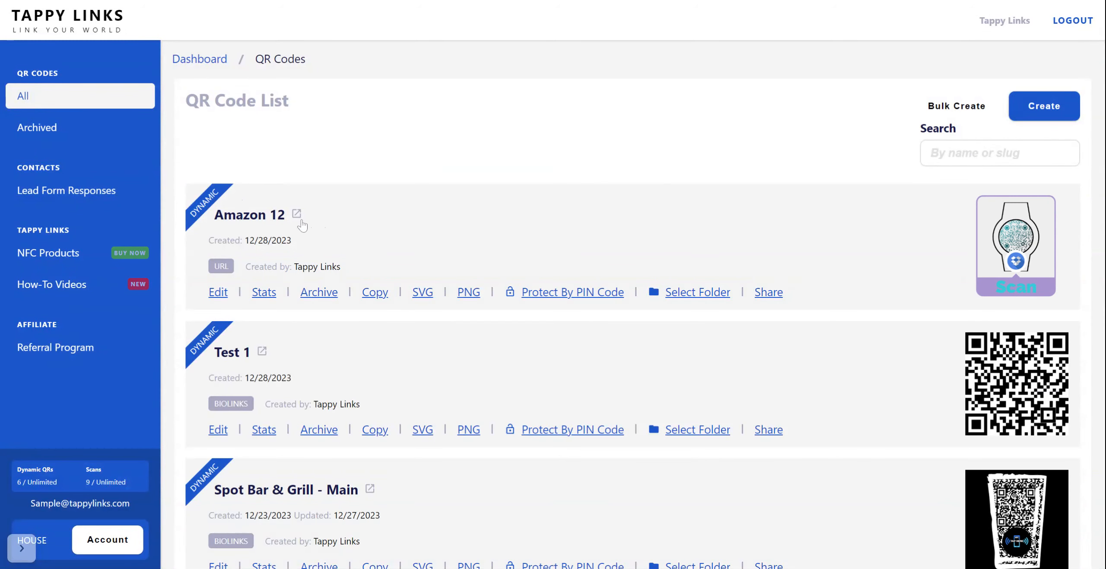
# Open the statistics of the "Amazon 12" QR code and review its scan, device and location reports.
pyautogui.click(264, 293)
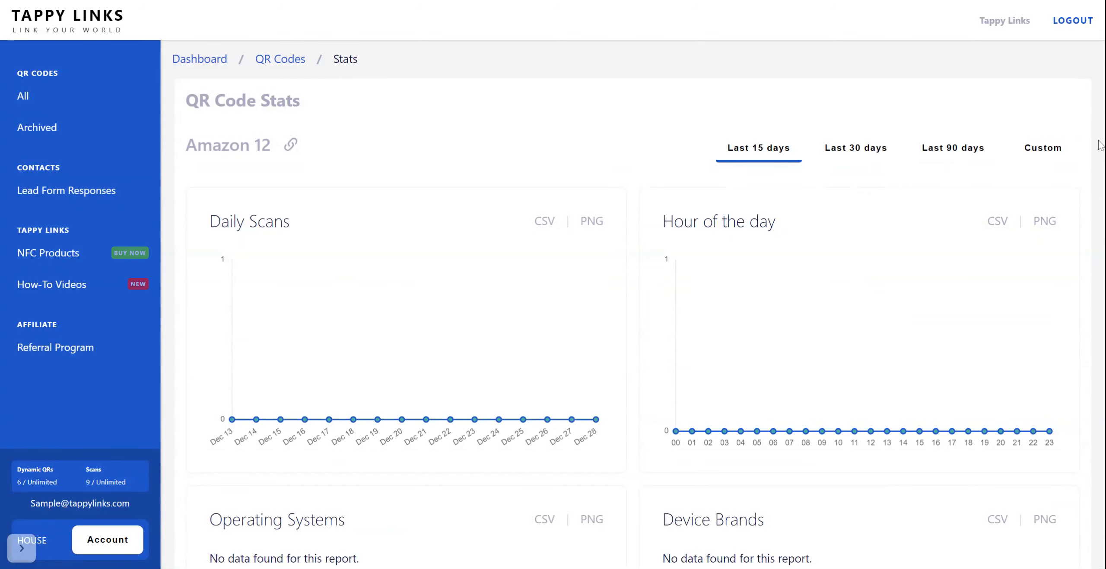
pyautogui.scroll(-3, 631, 303)
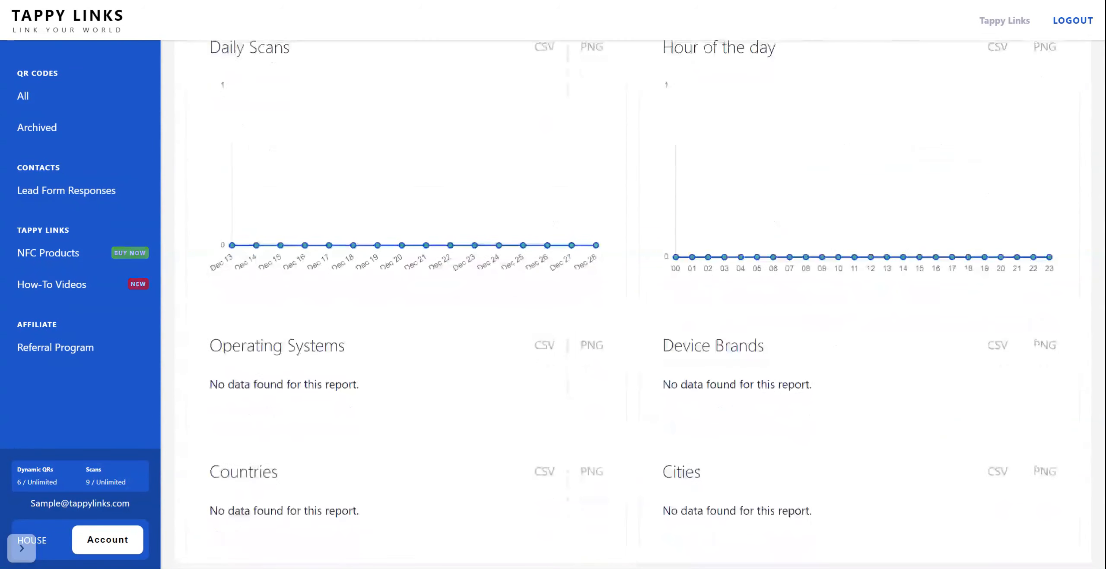
pyautogui.scroll(-1, 631, 302)
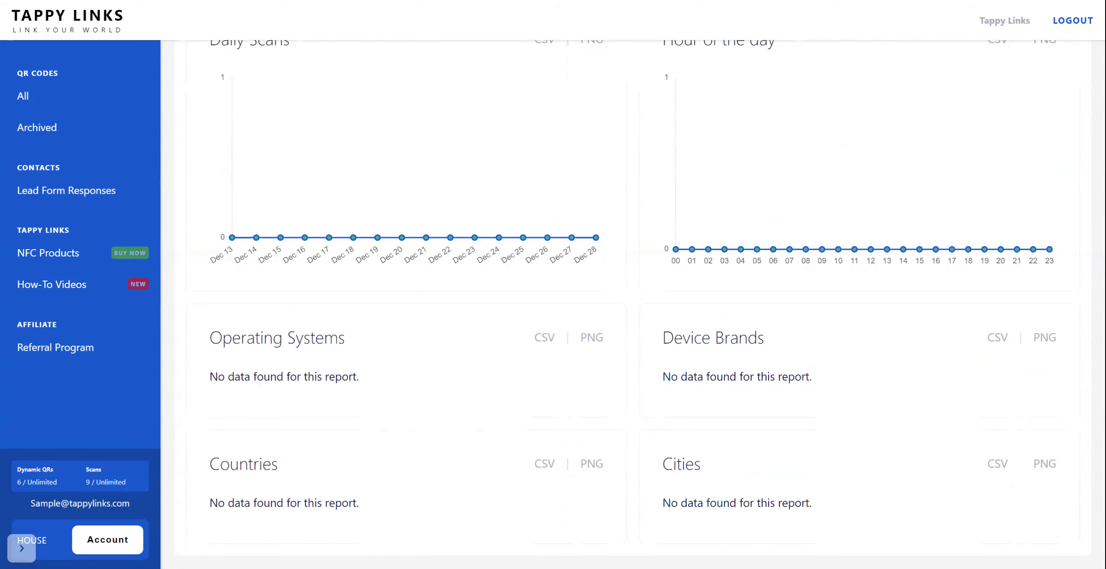